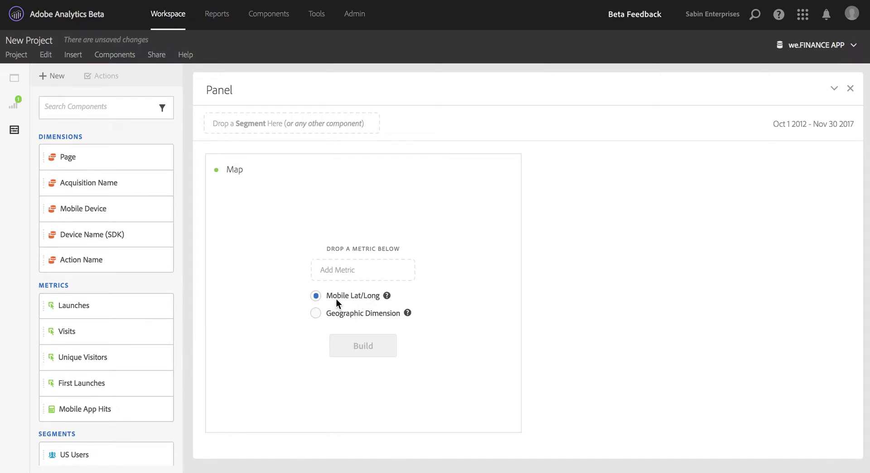
- Switch to We.Telco and back to we.FINANCE APP, then build the map with Launches
{"action": "left_click", "coordinate": [315, 313]}
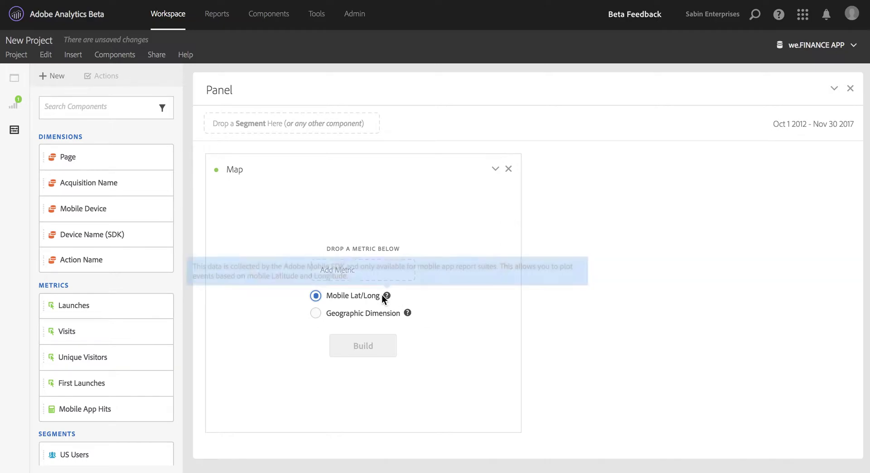
{"action": "left_click", "coordinate": [827, 47]}
{"action": "left_click", "coordinate": [720, 175]}
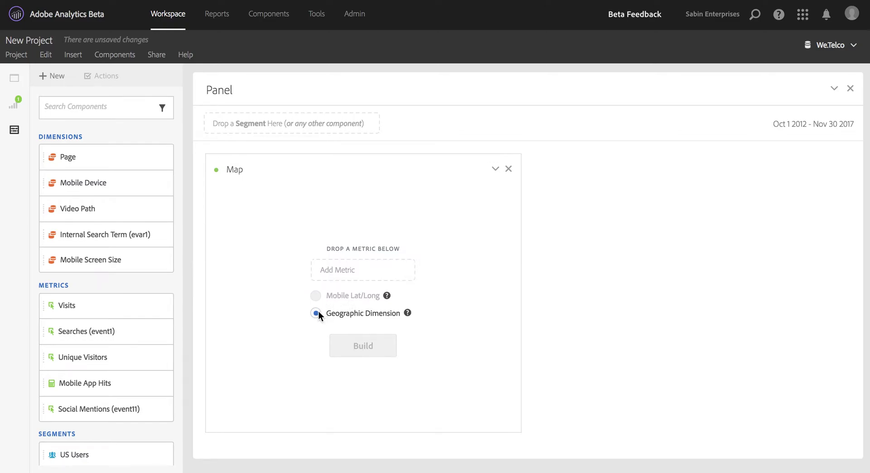
{"action": "left_click", "coordinate": [821, 45]}
{"action": "left_click", "coordinate": [731, 156]}
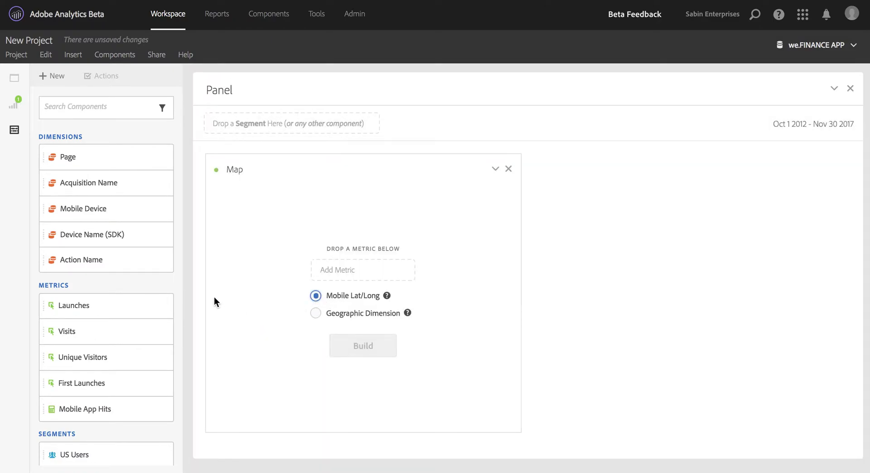
{"action": "left_click_drag", "start_coordinate": [92, 303], "coordinate": [350, 271]}
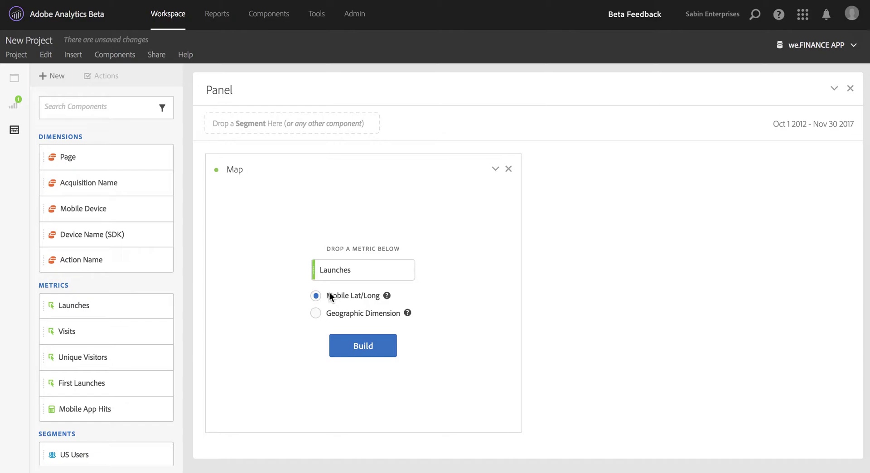
{"action": "left_click", "coordinate": [347, 348]}
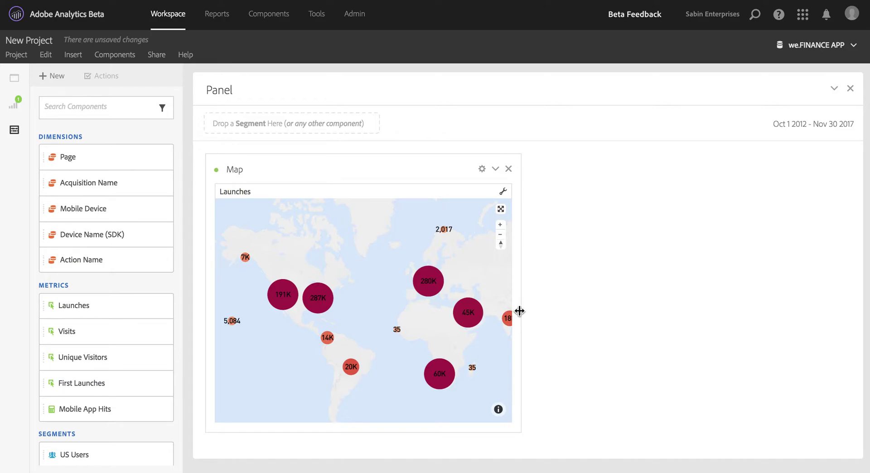
- Widen the map across the full panel and zoom in, centring the United States
{"action": "left_click_drag", "start_coordinate": [519, 311], "coordinate": [842, 326]}
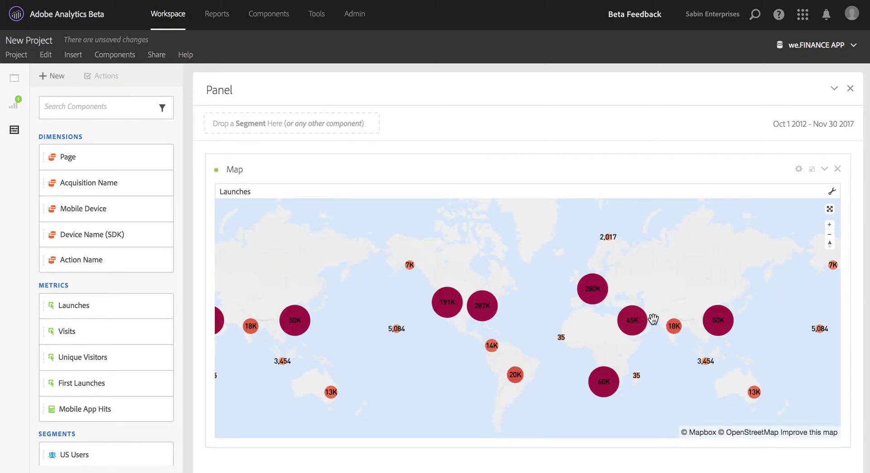
{"action": "scroll", "coordinate": [461, 336], "scroll_direction": "up", "scroll_amount": 3}
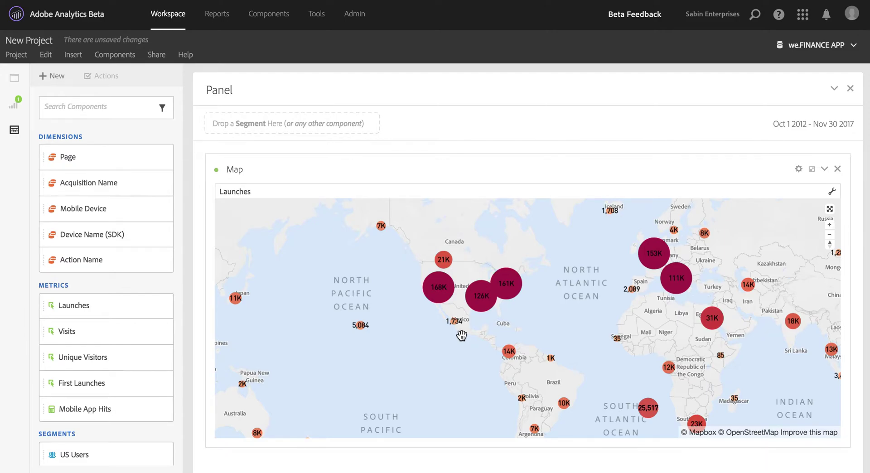
{"action": "scroll", "coordinate": [462, 335], "scroll_direction": "up", "scroll_amount": 1}
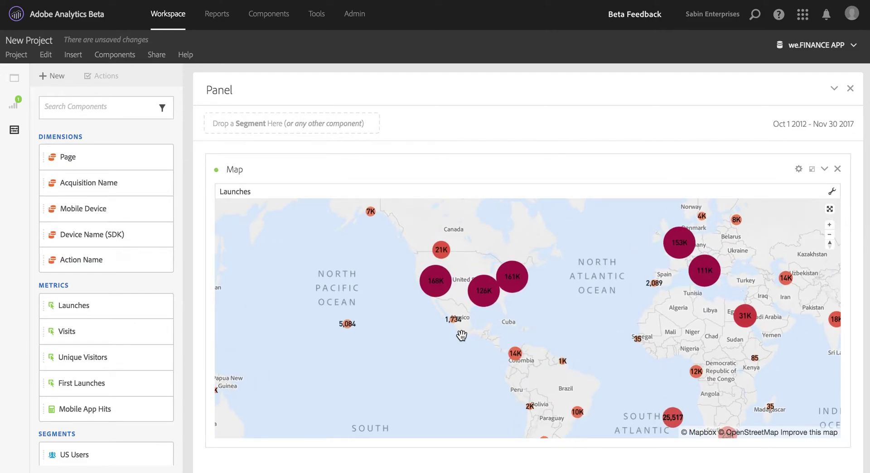
{"action": "scroll", "coordinate": [462, 335], "scroll_direction": "up", "scroll_amount": 1}
{"action": "scroll", "coordinate": [461, 336], "scroll_direction": "up", "scroll_amount": 1}
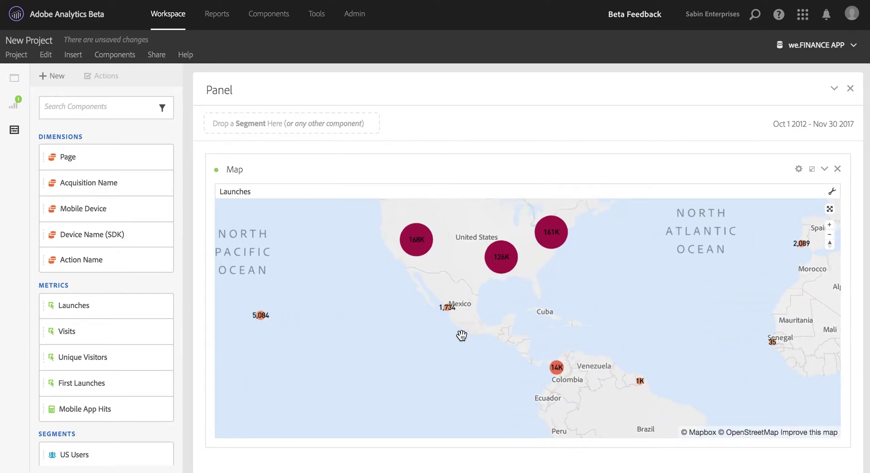
{"action": "left_click_drag", "start_coordinate": [481, 268], "coordinate": [482, 328]}
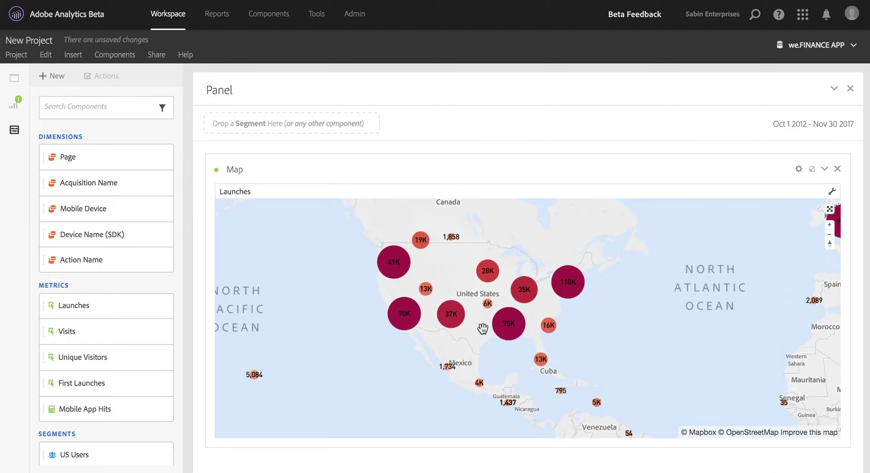
- Zoom closer on the continental US, bring the northern states into view, and fine-tune the zoom level
{"action": "scroll", "coordinate": [483, 329], "scroll_direction": "up", "scroll_amount": 1}
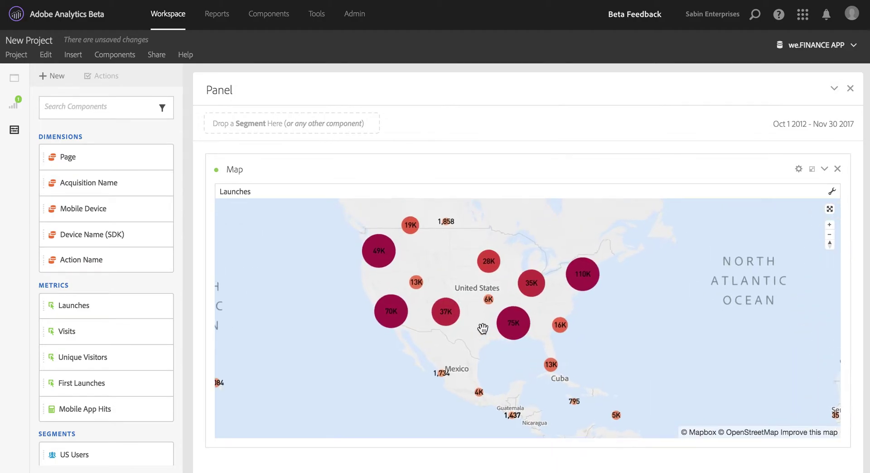
{"action": "scroll", "coordinate": [482, 328], "scroll_direction": "up", "scroll_amount": 1}
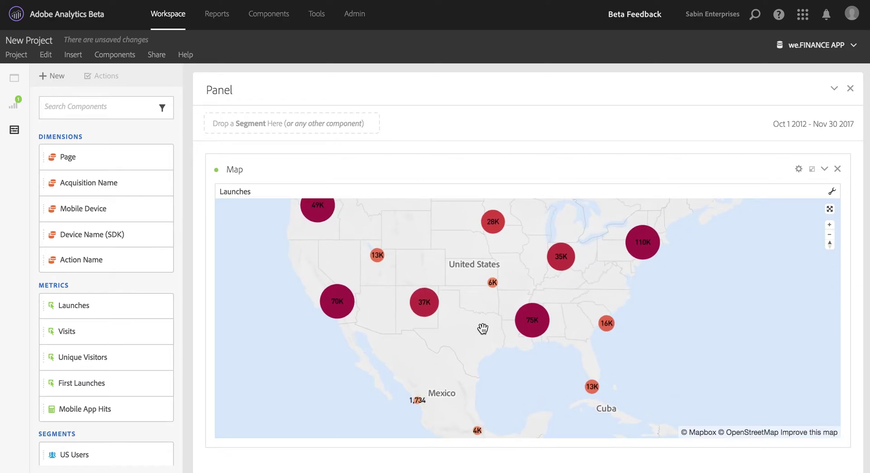
{"action": "scroll", "coordinate": [482, 328], "scroll_direction": "up", "scroll_amount": 1}
{"action": "left_click_drag", "start_coordinate": [475, 306], "coordinate": [481, 341]}
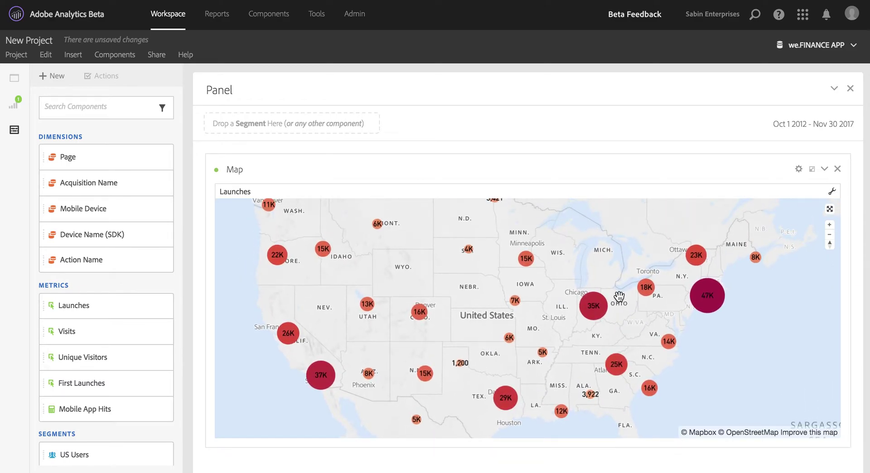
{"action": "scroll", "coordinate": [455, 319], "scroll_direction": "down", "scroll_amount": 5}
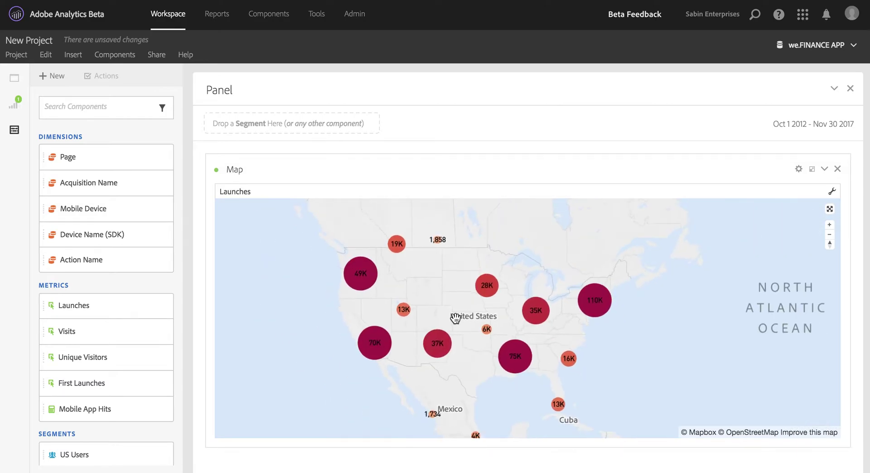
{"action": "scroll", "coordinate": [456, 319], "scroll_direction": "up", "scroll_amount": 6}
{"action": "scroll", "coordinate": [455, 319], "scroll_direction": "down", "scroll_amount": 3}
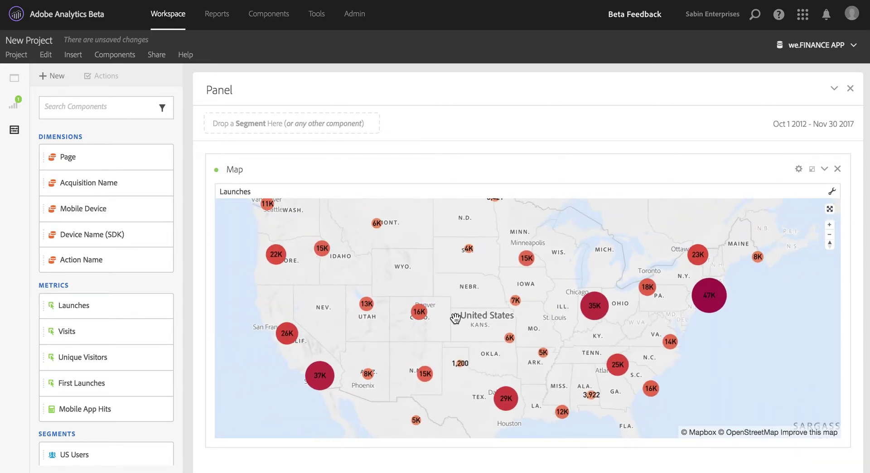
{"action": "scroll", "coordinate": [456, 319], "scroll_direction": "up", "scroll_amount": 1}
{"action": "scroll", "coordinate": [456, 319], "scroll_direction": "up", "scroll_amount": 2}
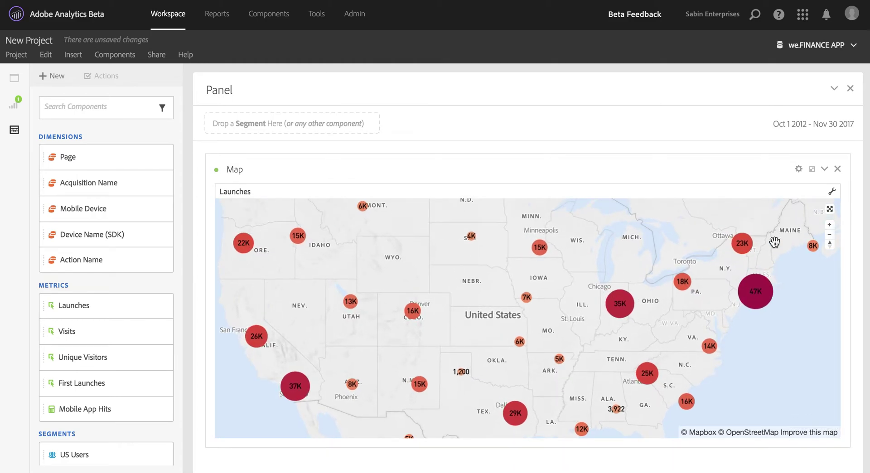
{"action": "left_click", "coordinate": [829, 225]}
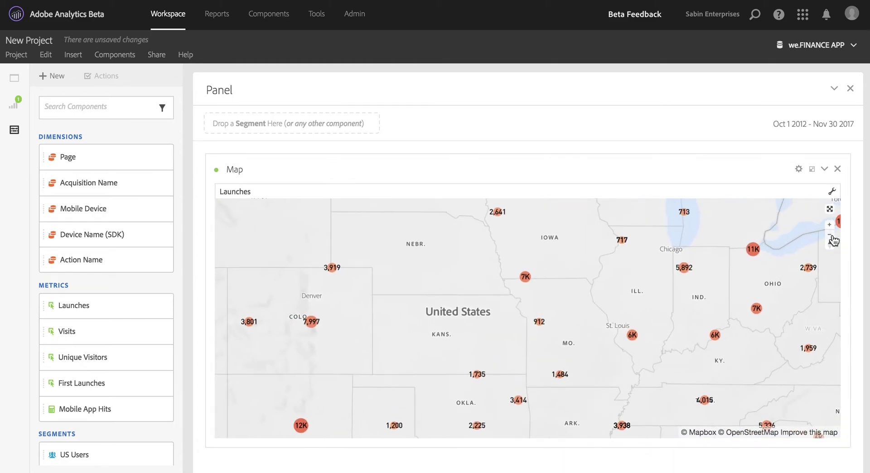
{"action": "left_click", "coordinate": [831, 235]}
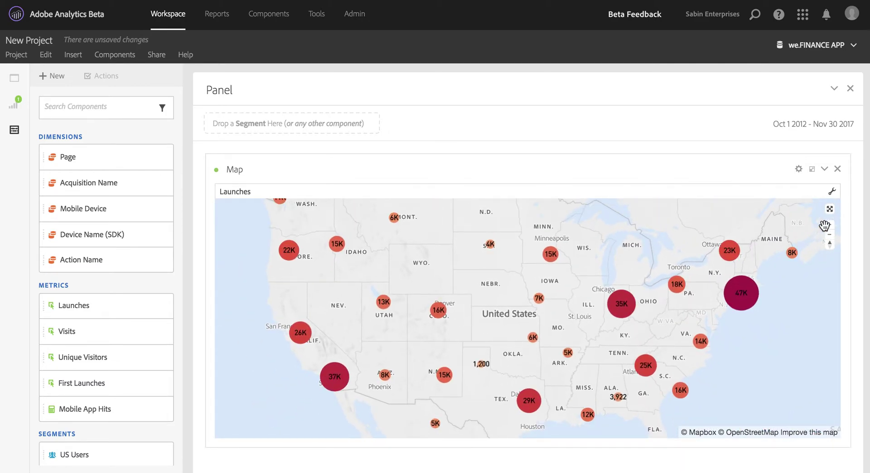
- Go full screen, zoom out to North America including Mexico and Cuba, and rotate the map sideways
{"action": "left_click", "coordinate": [830, 211]}
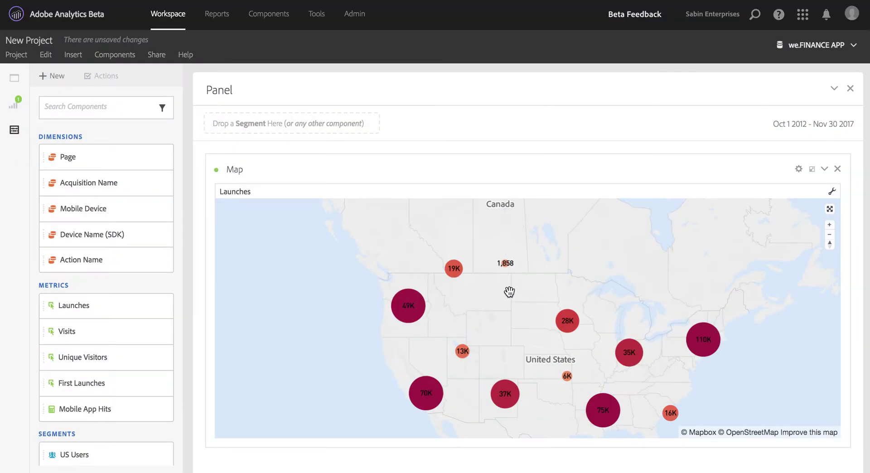
{"action": "scroll", "coordinate": [517, 326], "scroll_direction": "down", "scroll_amount": 2}
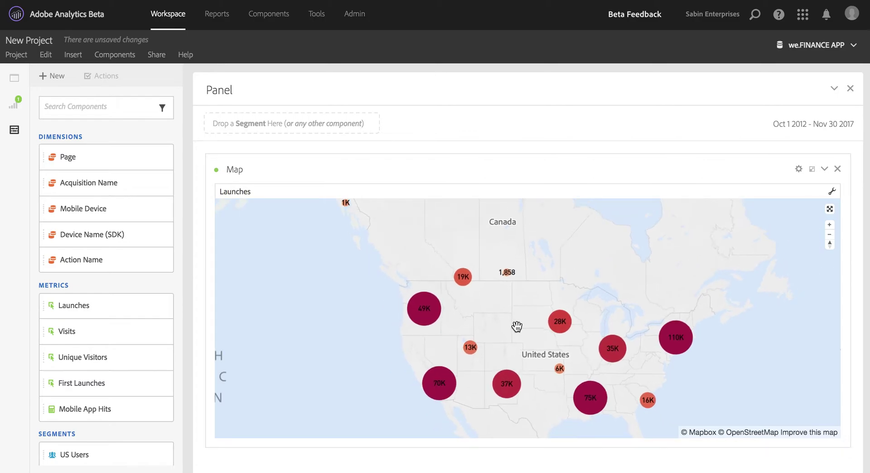
{"action": "left_click_drag", "start_coordinate": [516, 326], "coordinate": [505, 280]}
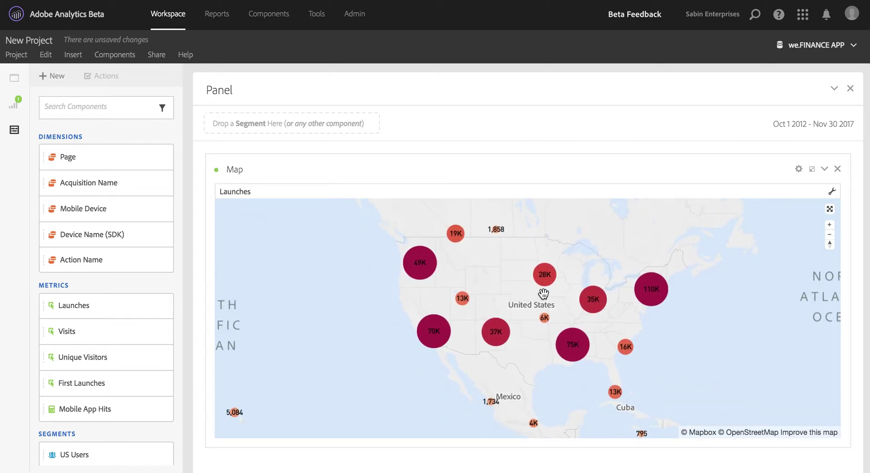
{"action": "left_click_drag", "start_coordinate": [511, 297], "coordinate": [816, 361]}
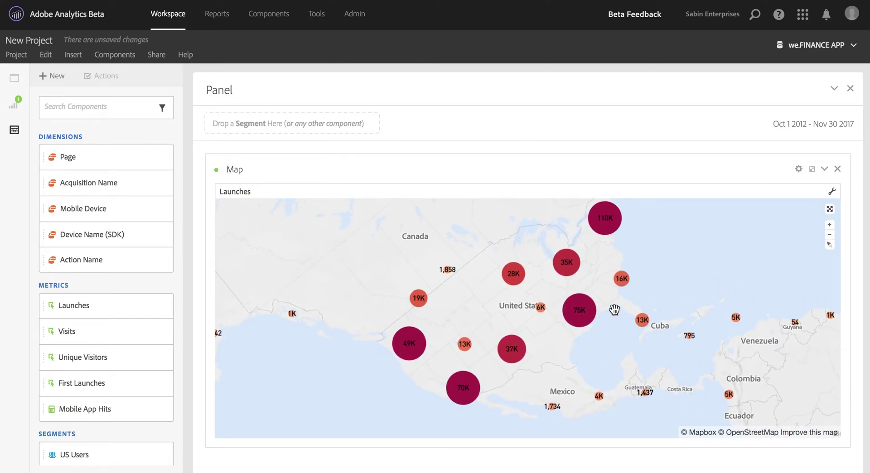
- Reset the map to its default world view, then zoom into the continental United States
{"action": "right_click", "coordinate": [470, 308]}
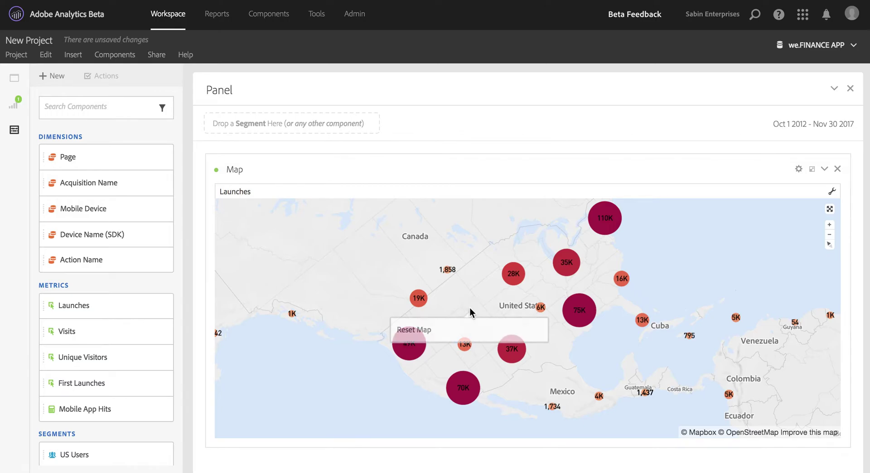
{"action": "left_click", "coordinate": [434, 331]}
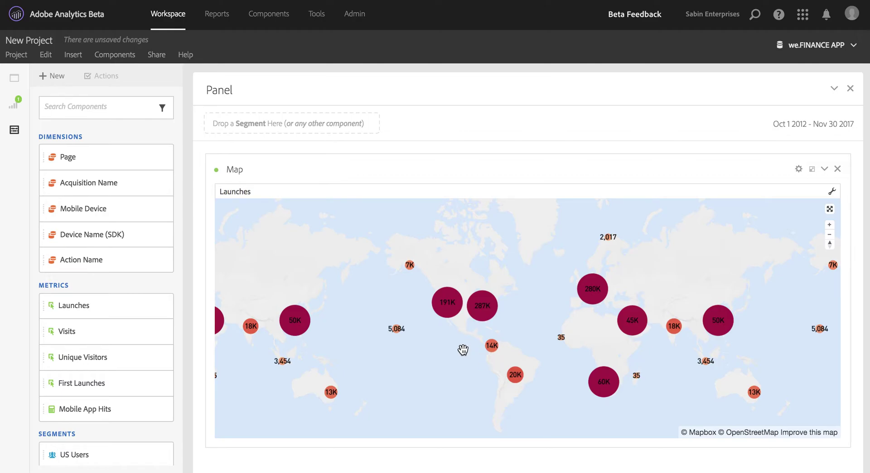
{"action": "scroll", "coordinate": [463, 349], "scroll_direction": "up", "scroll_amount": 3}
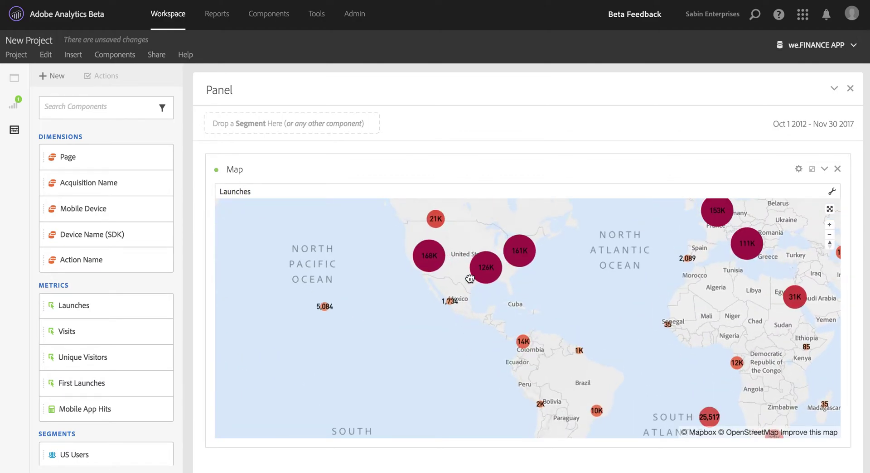
{"action": "scroll", "coordinate": [470, 278], "scroll_direction": "up", "scroll_amount": 4}
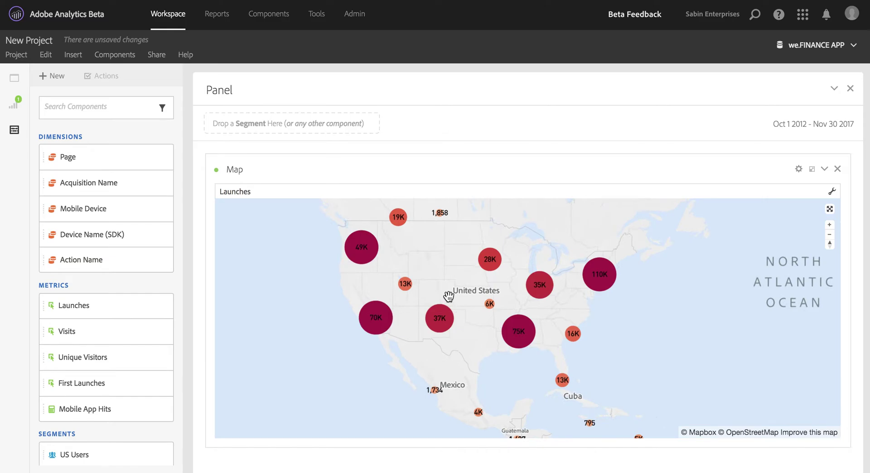
{"action": "scroll", "coordinate": [454, 305], "scroll_direction": "up", "scroll_amount": 1}
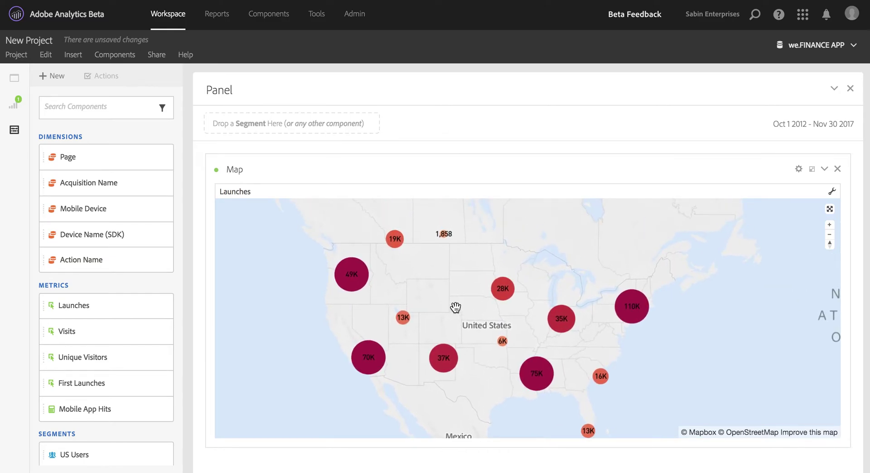
{"action": "scroll", "coordinate": [455, 308], "scroll_direction": "up", "scroll_amount": 1}
{"action": "scroll", "coordinate": [456, 308], "scroll_direction": "up", "scroll_amount": 1}
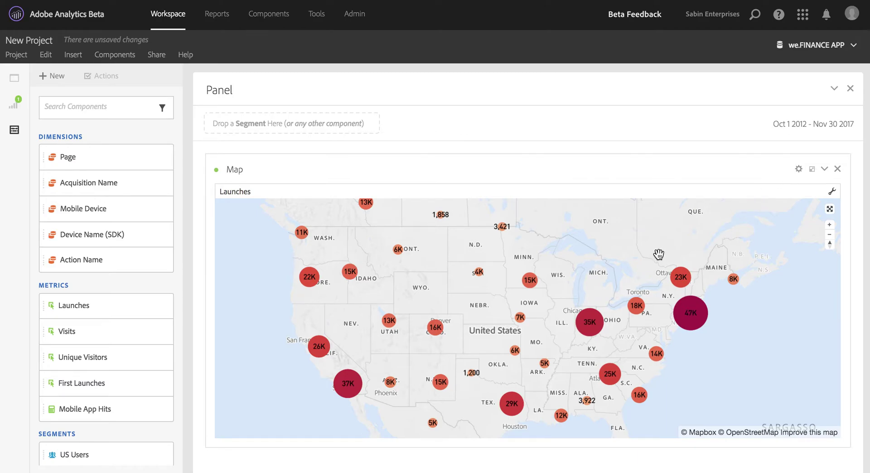
{"action": "left_click", "coordinate": [833, 192]}
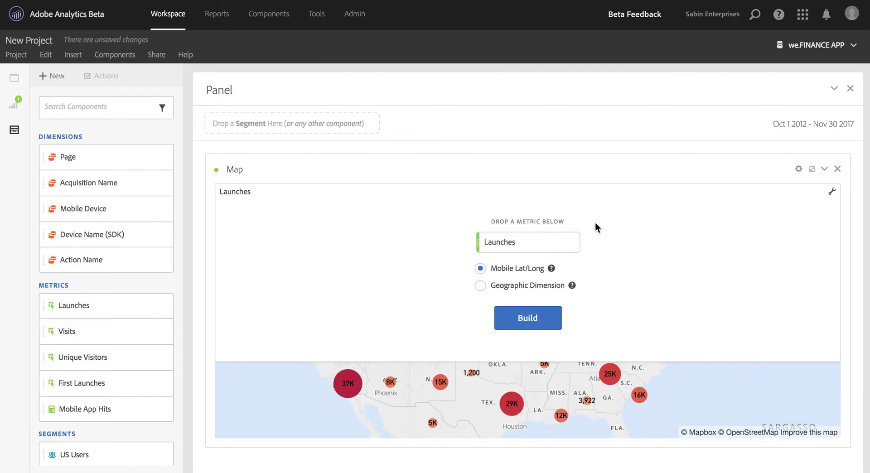
{"action": "left_click_drag", "start_coordinate": [130, 331], "coordinate": [204, 332]}
{"action": "left_click", "coordinate": [832, 195]}
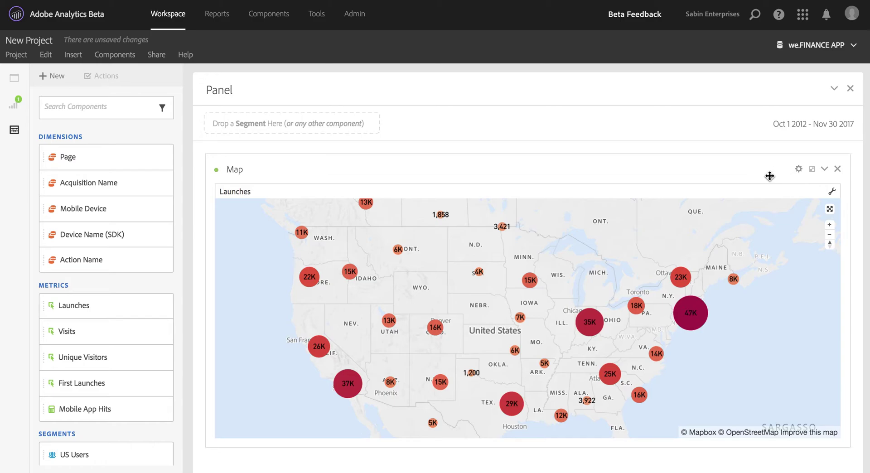
- Open the Map's Visualization Settings: Bubbles, Coral theme, Light style, cluster radius 50
{"action": "left_click", "coordinate": [799, 170]}
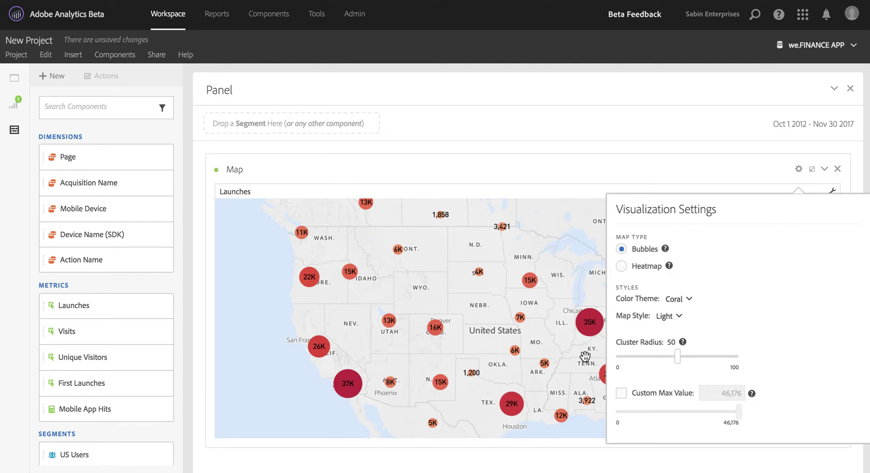
- Try cluster radii of 73 and 15 on the map, then restore the radius to 50
{"action": "left_click", "coordinate": [565, 317]}
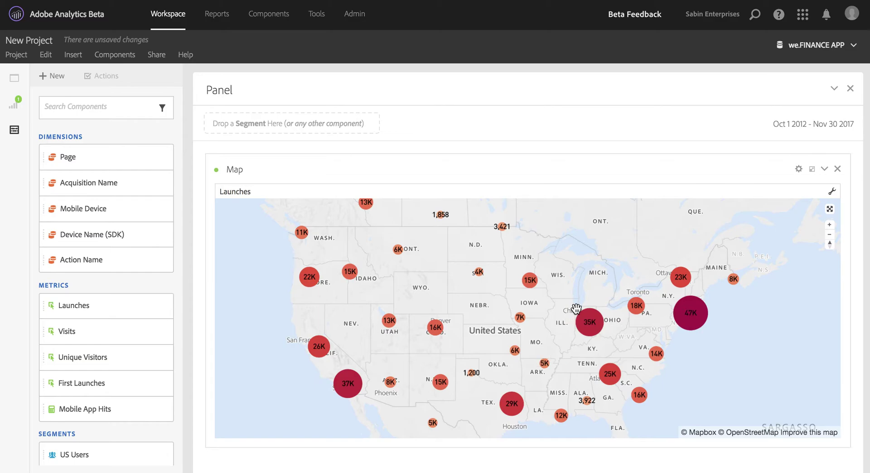
{"action": "left_click", "coordinate": [799, 168]}
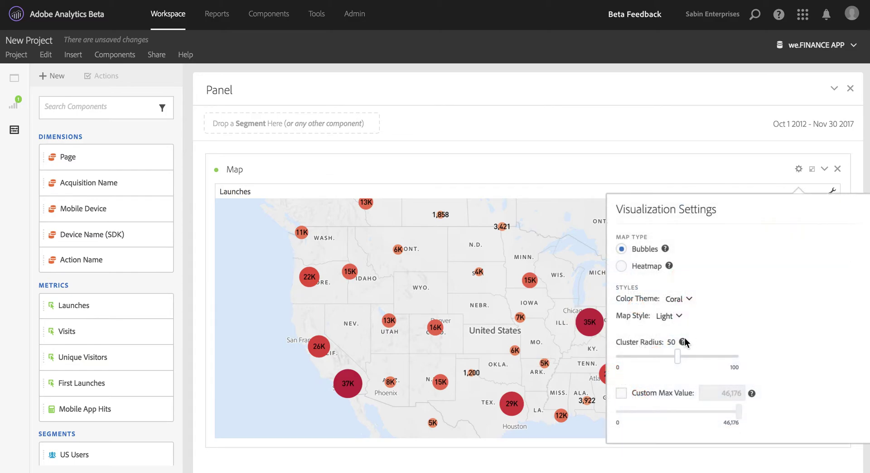
{"action": "left_click_drag", "start_coordinate": [677, 356], "coordinate": [708, 358]}
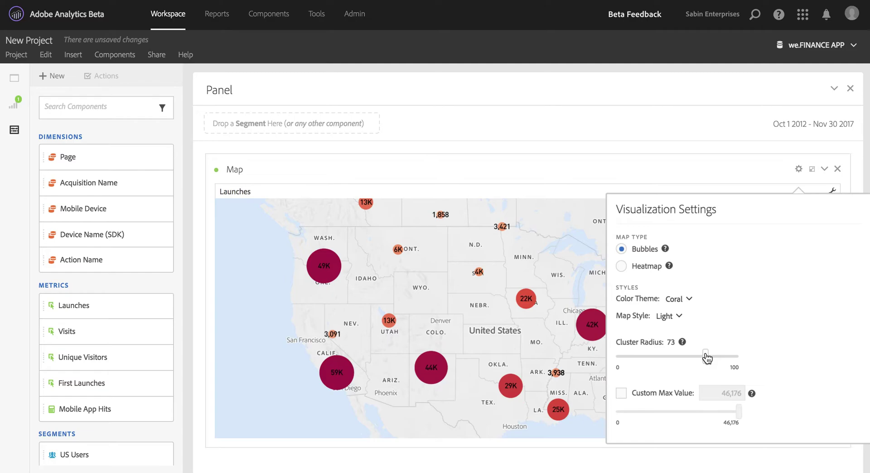
{"action": "left_click", "coordinate": [538, 348]}
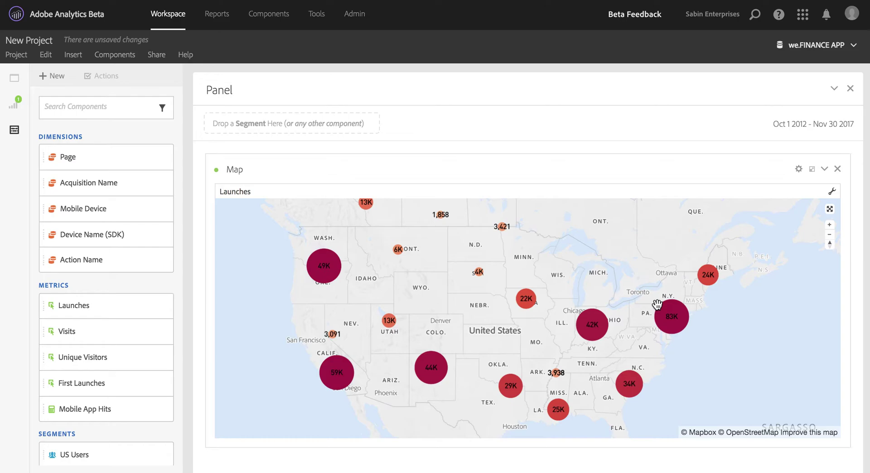
{"action": "left_click", "coordinate": [798, 169]}
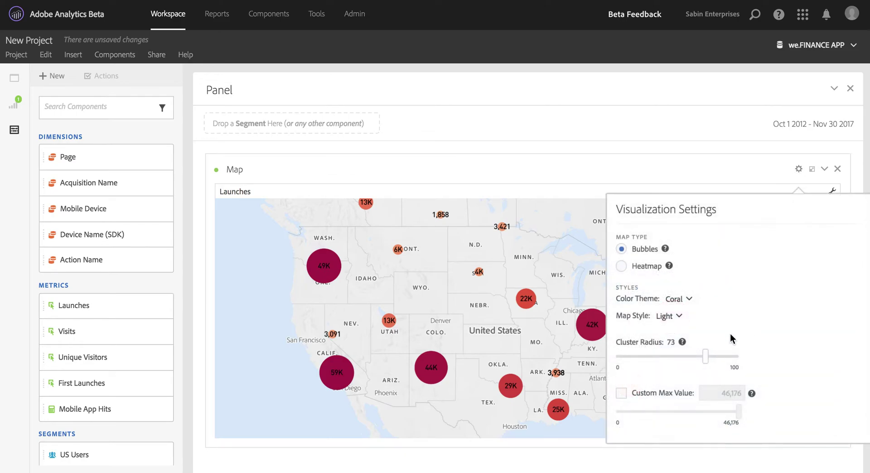
{"action": "left_click_drag", "start_coordinate": [705, 357], "coordinate": [634, 361]}
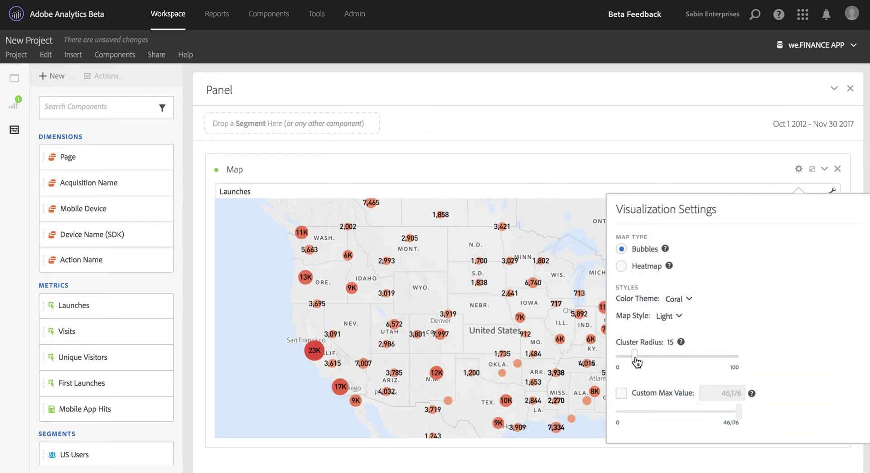
{"action": "left_click", "coordinate": [543, 337]}
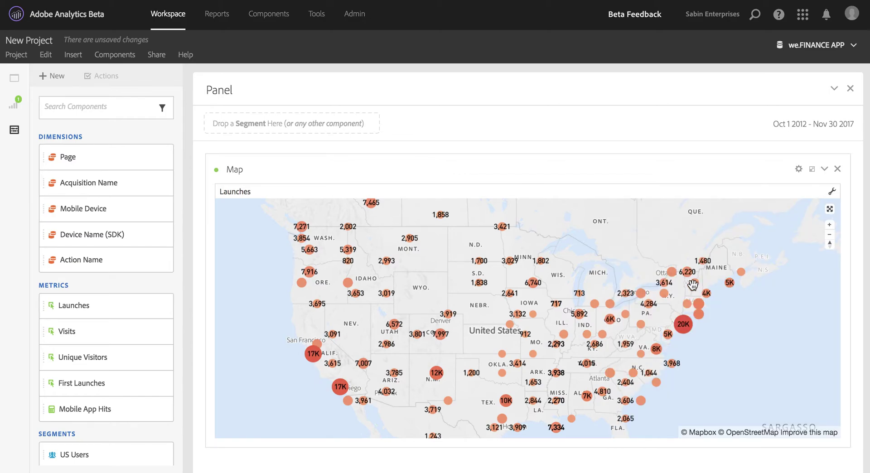
{"action": "left_click", "coordinate": [799, 169]}
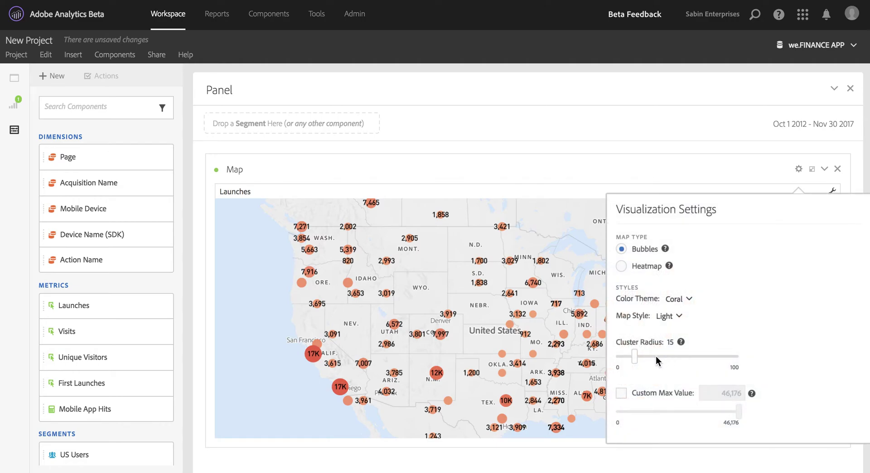
{"action": "left_click_drag", "start_coordinate": [635, 359], "coordinate": [678, 358]}
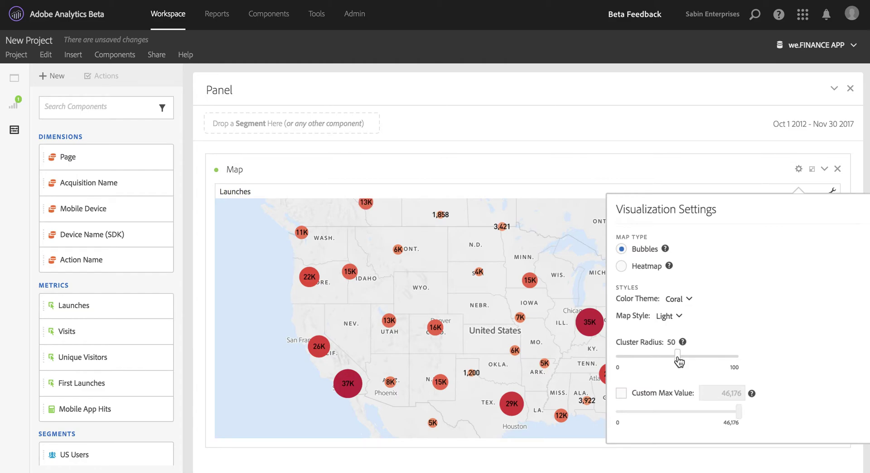
{"action": "left_click", "coordinate": [529, 321]}
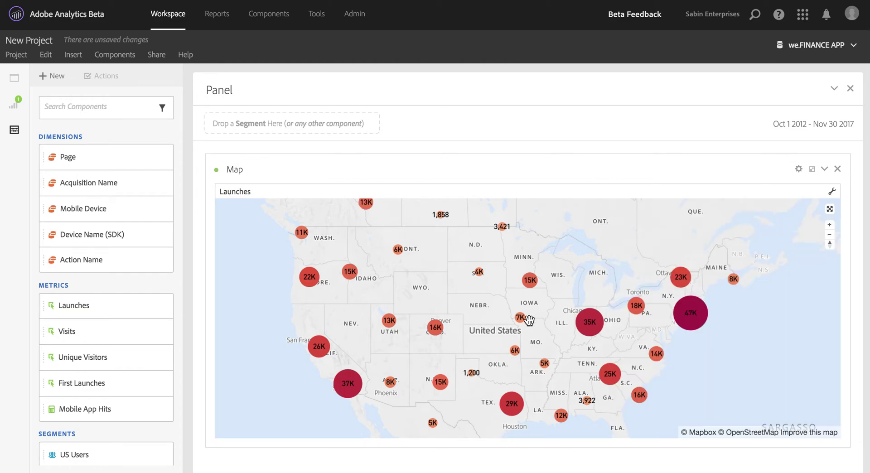
- Zoom into the Midwest with Colorado and New Mexico in view, and reopen the visualization settings
{"action": "scroll", "coordinate": [590, 324], "scroll_direction": "up", "scroll_amount": 2}
{"action": "scroll", "coordinate": [592, 325], "scroll_direction": "up", "scroll_amount": 2}
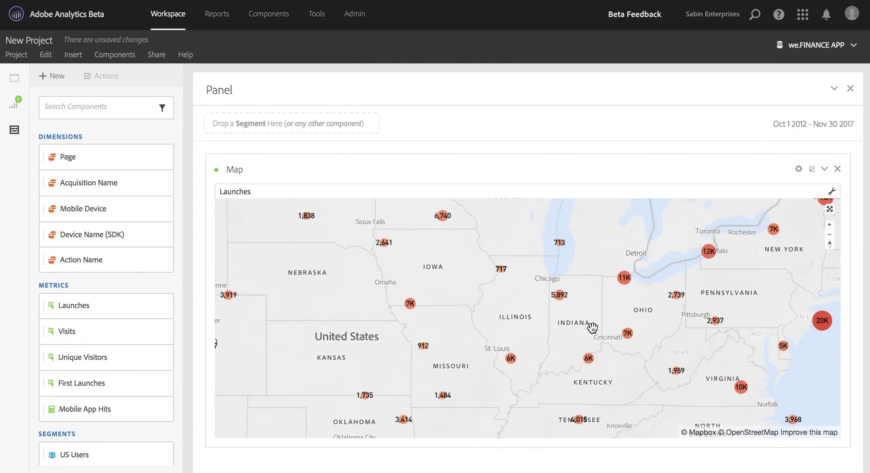
{"action": "left_click_drag", "start_coordinate": [559, 329], "coordinate": [626, 317]}
{"action": "scroll", "coordinate": [609, 302], "scroll_direction": "up", "scroll_amount": 1}
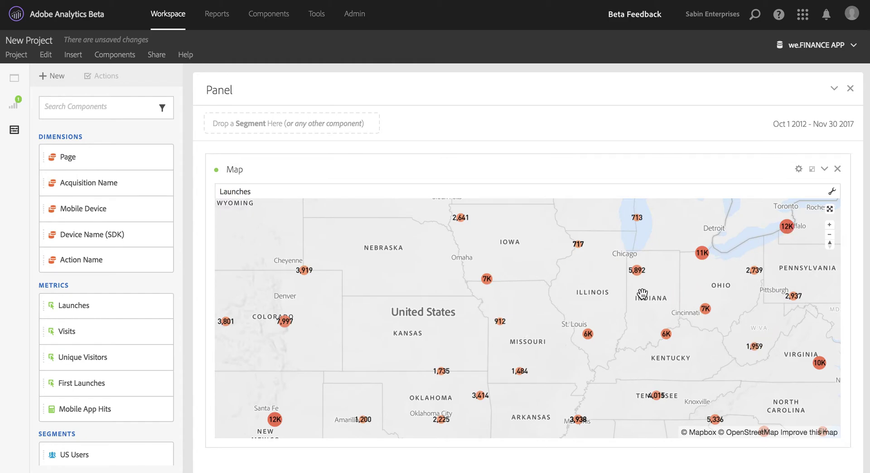
{"action": "left_click", "coordinate": [799, 170]}
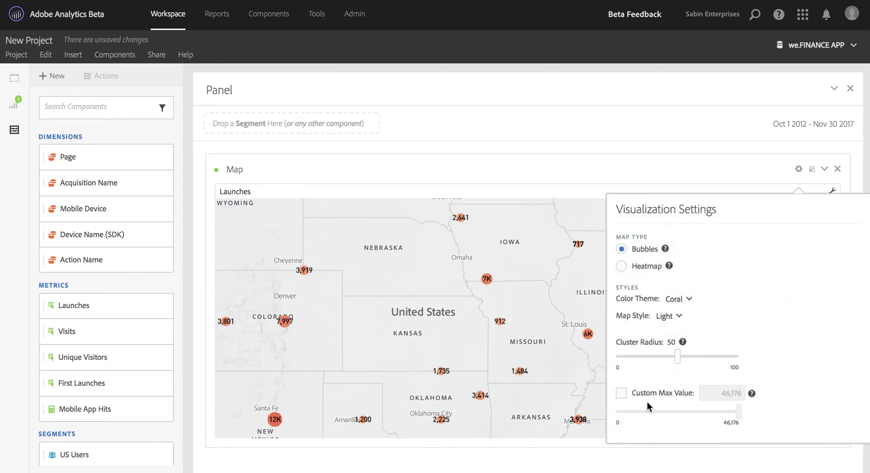
- Enable Custom Max Value set to 12000 and view the enlarged bubbles on the map
{"action": "left_click", "coordinate": [621, 394]}
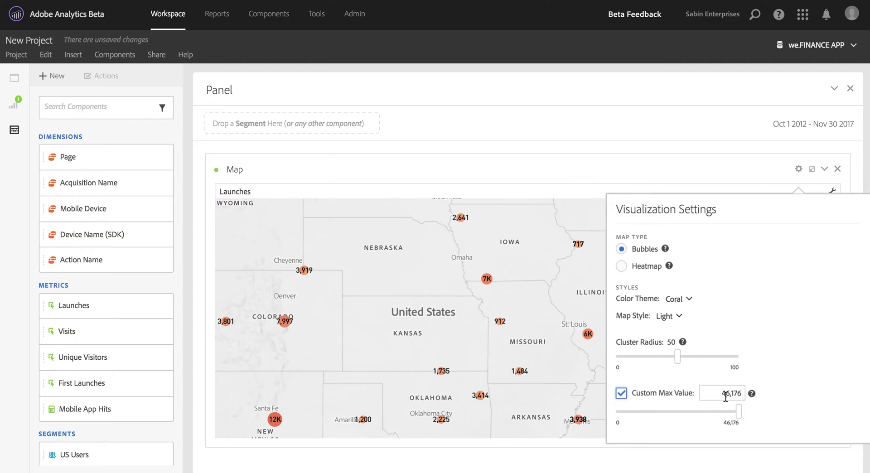
{"action": "left_click_drag", "start_coordinate": [739, 415], "coordinate": [650, 417]}
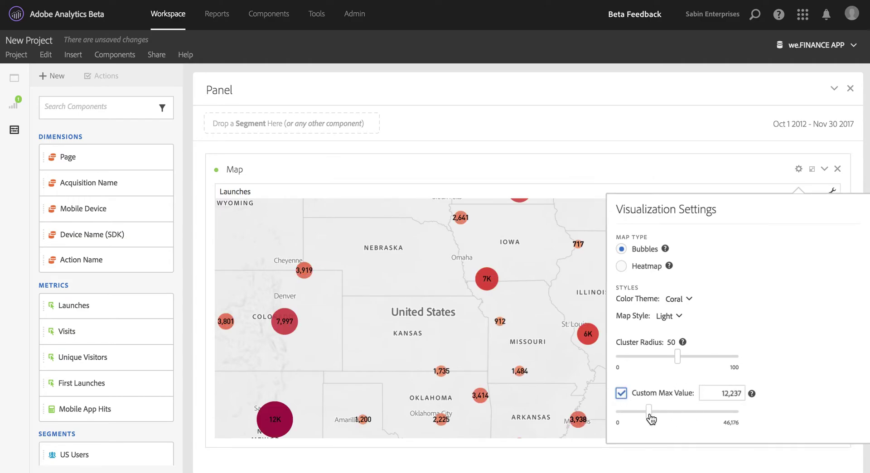
{"action": "left_click_drag", "start_coordinate": [721, 394], "coordinate": [786, 396]}
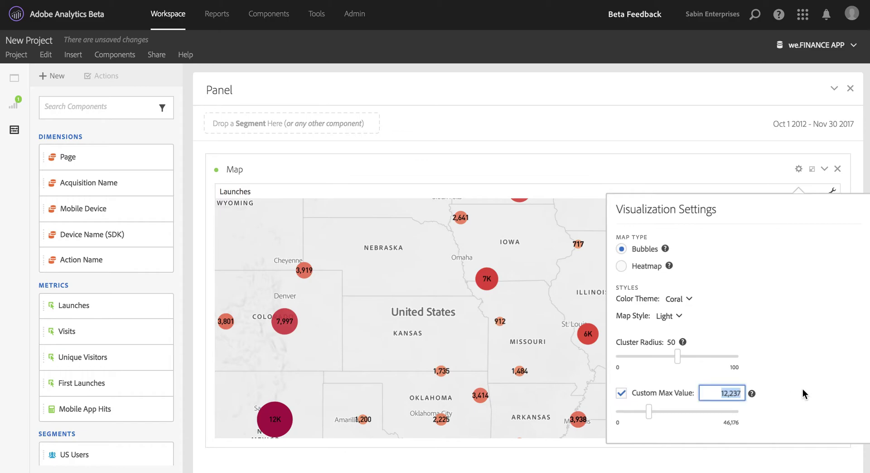
{"action": "type", "text": "120000"}
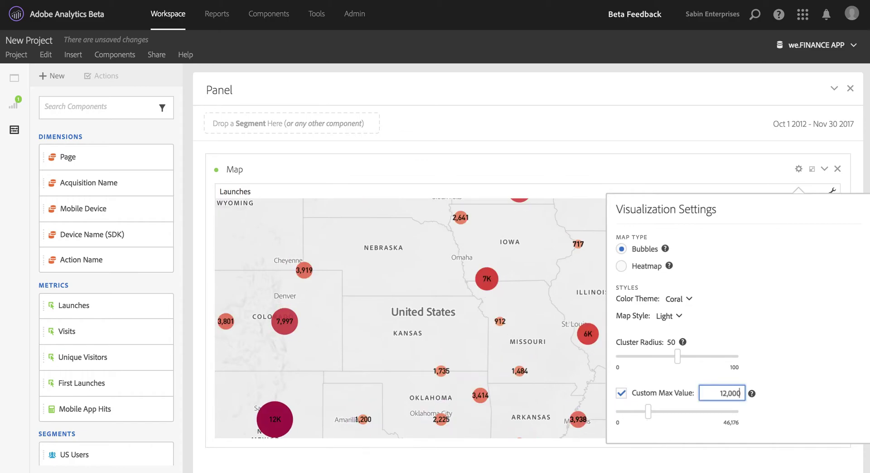
{"action": "left_click", "coordinate": [575, 382]}
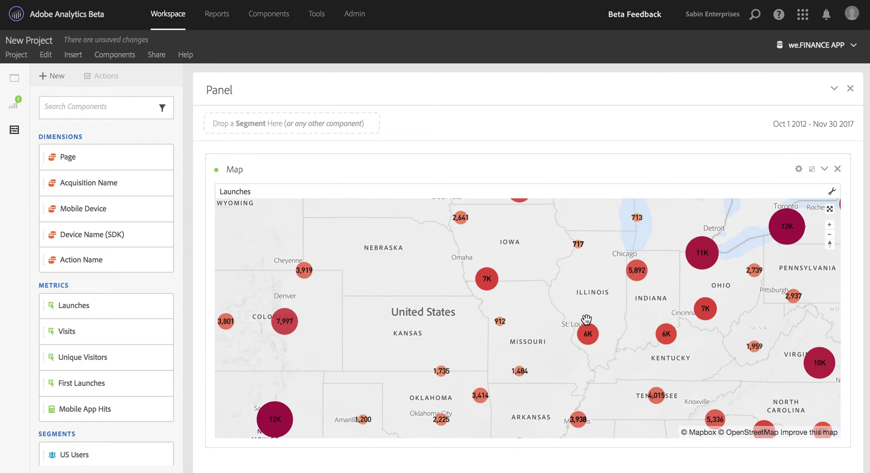
- Turn off Custom Max Value, restoring the 46,176 scale, and zoom out to the whole United States
{"action": "left_click", "coordinate": [799, 173]}
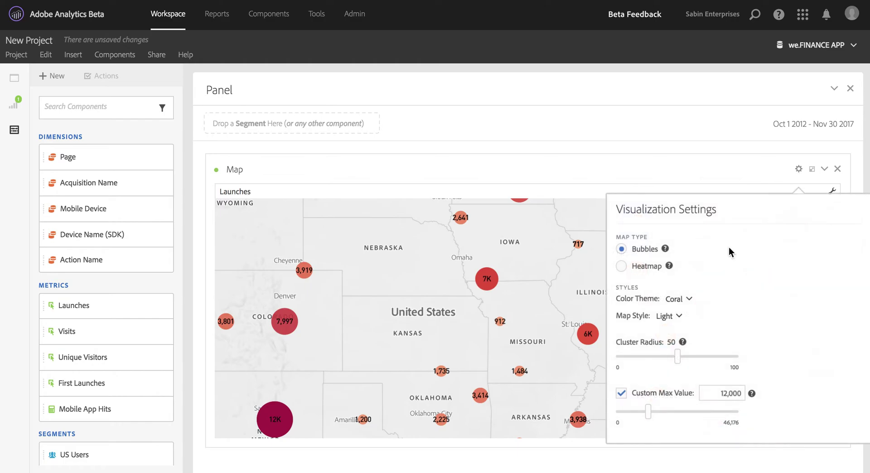
{"action": "left_click", "coordinate": [622, 395]}
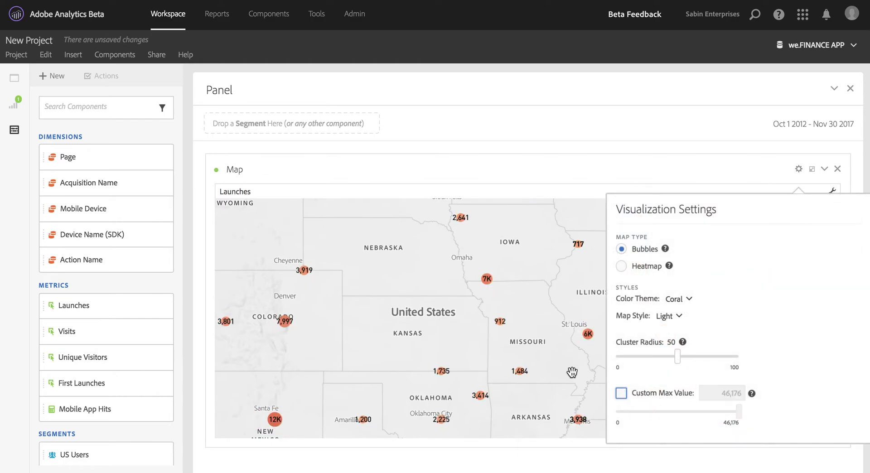
{"action": "left_click", "coordinate": [554, 361]}
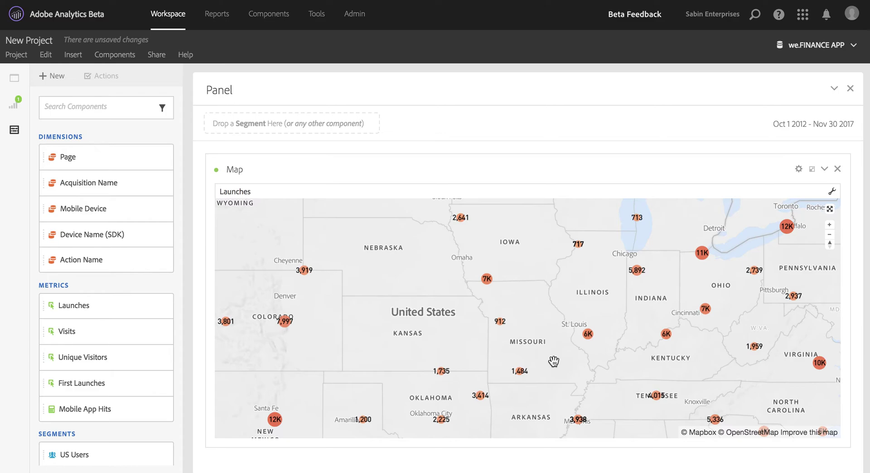
{"action": "scroll", "coordinate": [553, 362], "scroll_direction": "down", "scroll_amount": 3}
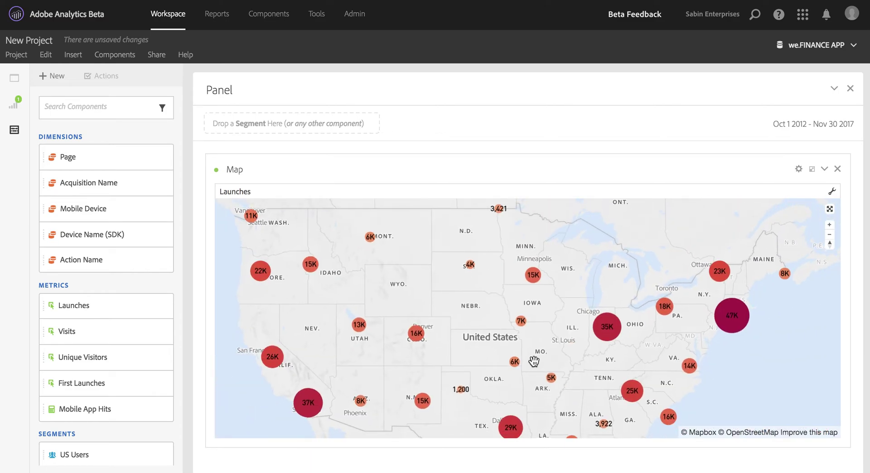
{"action": "left_click_drag", "start_coordinate": [462, 362], "coordinate": [509, 350]}
{"action": "scroll", "coordinate": [509, 349], "scroll_direction": "down", "scroll_amount": 2}
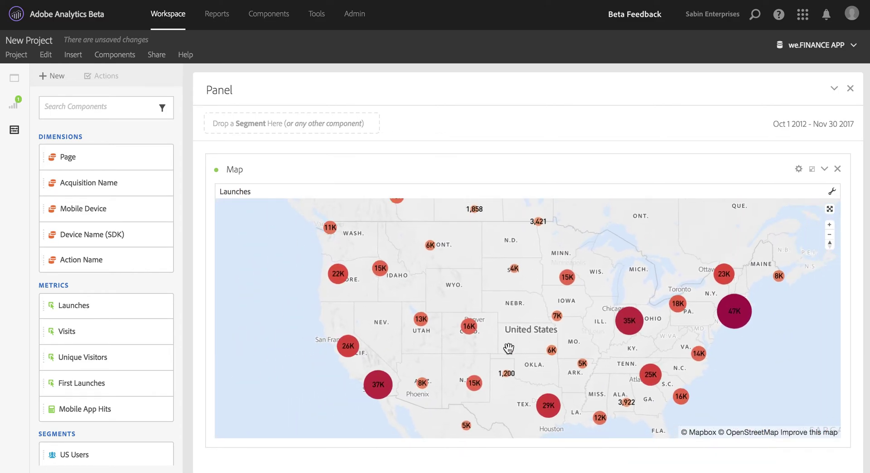
{"action": "left_click", "coordinate": [799, 169]}
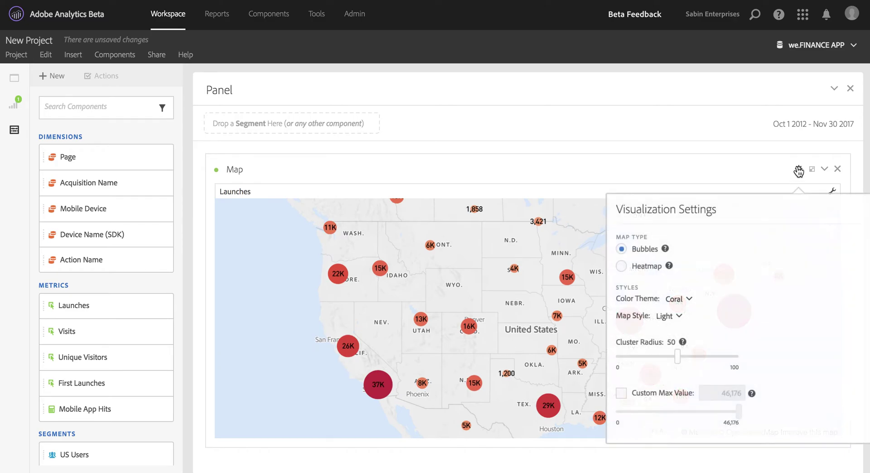
- Cycle the bubble colour theme through Reds, Greens and Blues, finishing on Heatmap
{"action": "left_click", "coordinate": [680, 303]}
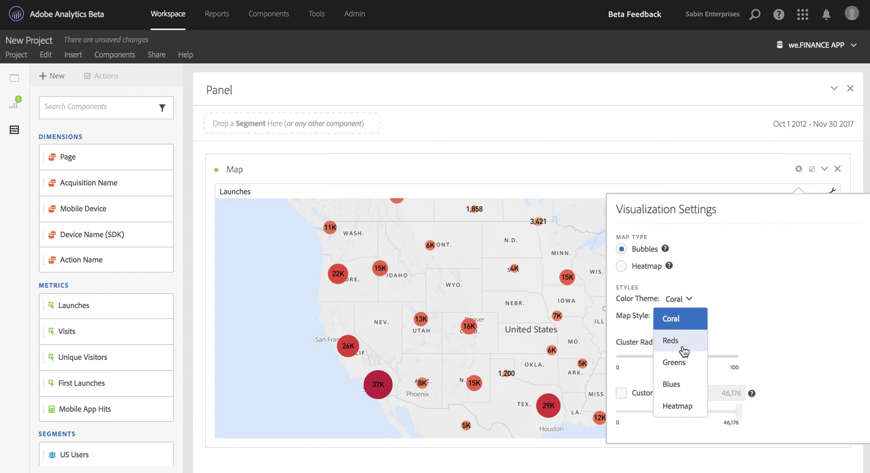
{"action": "left_click", "coordinate": [682, 346]}
{"action": "mouse_move", "coordinate": [683, 346]}
{"action": "left_click", "coordinate": [678, 299]}
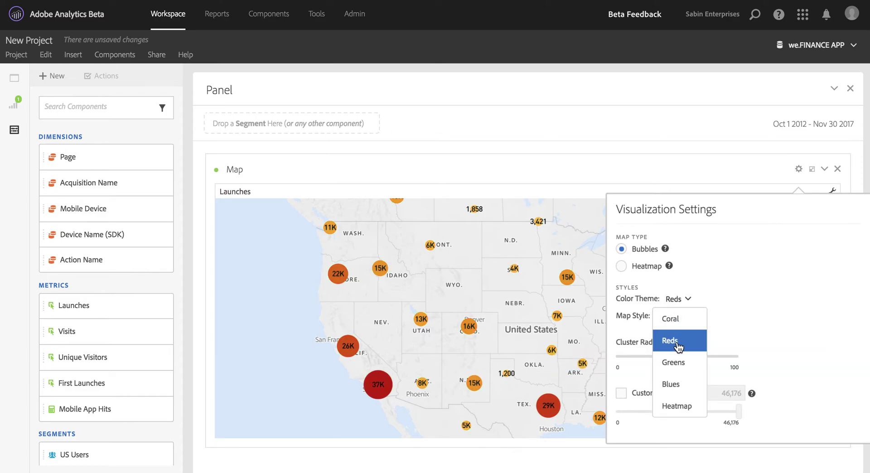
{"action": "left_click", "coordinate": [677, 362]}
{"action": "left_click", "coordinate": [687, 304]}
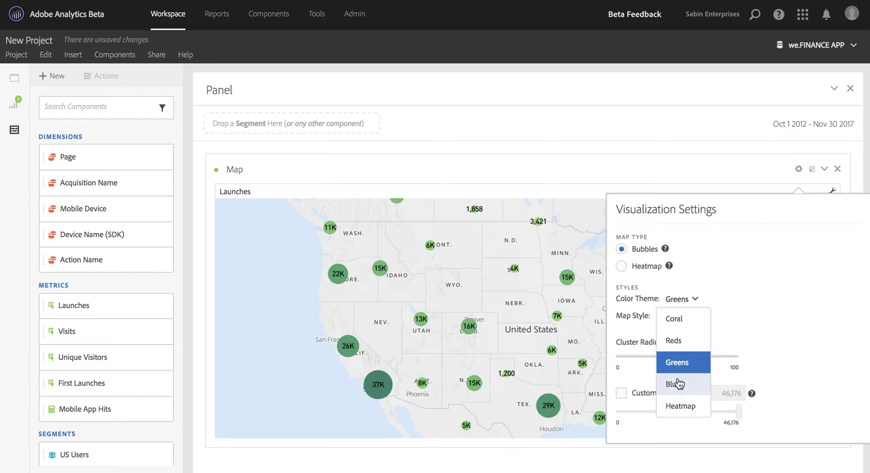
{"action": "left_click", "coordinate": [678, 384]}
{"action": "left_click", "coordinate": [677, 310]}
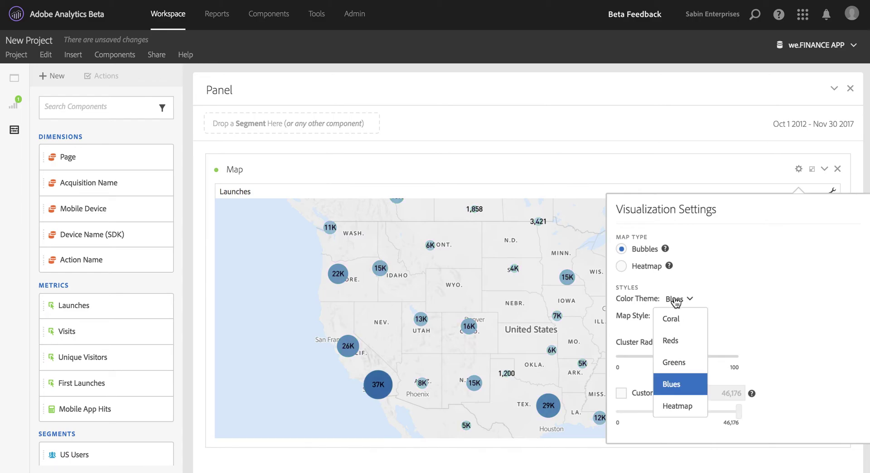
{"action": "left_click", "coordinate": [677, 406]}
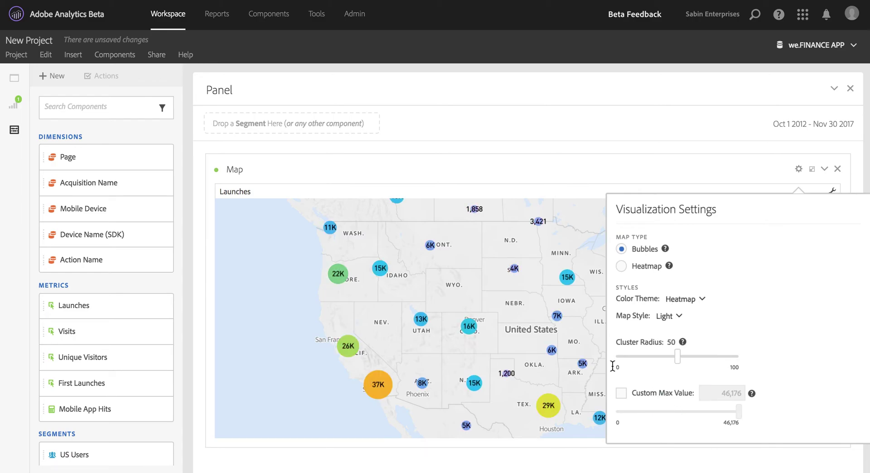
{"action": "left_click", "coordinate": [579, 341]}
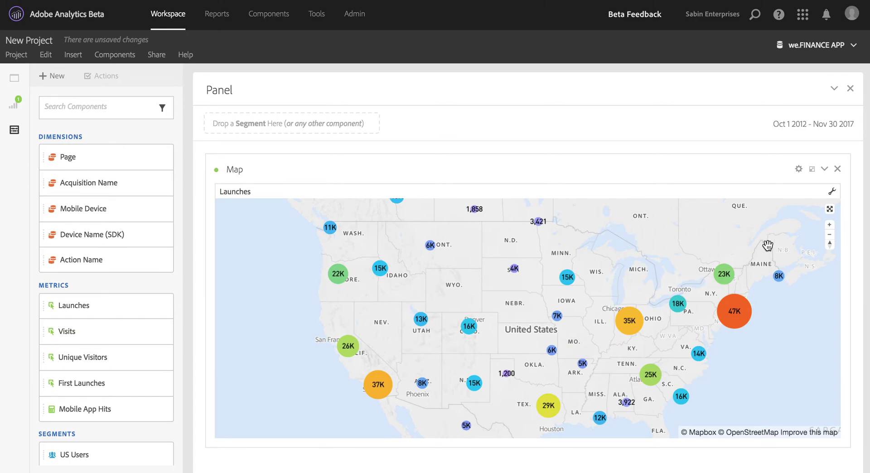
{"action": "left_click", "coordinate": [799, 169]}
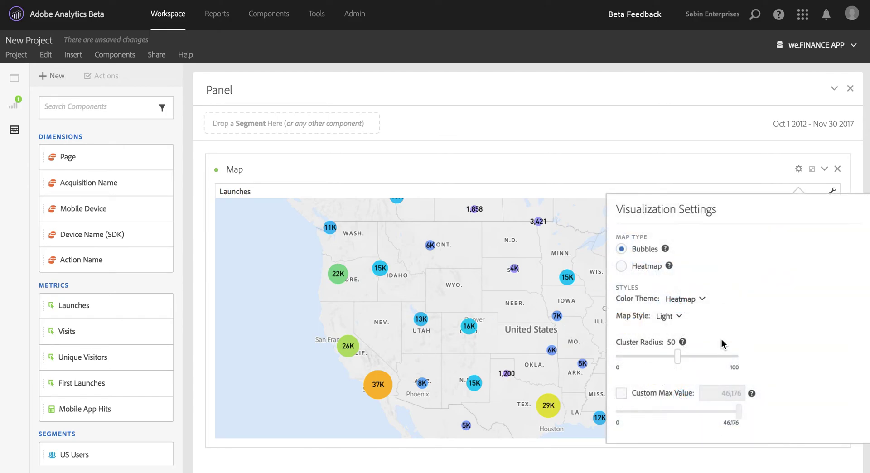
- Preview the Launches map in the Basic, Streets, Bright and Dark map styles
{"action": "left_click", "coordinate": [670, 317]}
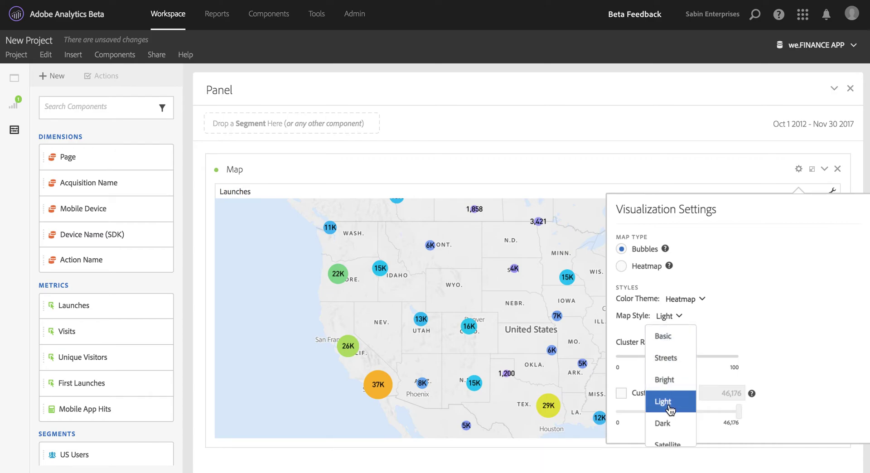
{"action": "left_click", "coordinate": [681, 338]}
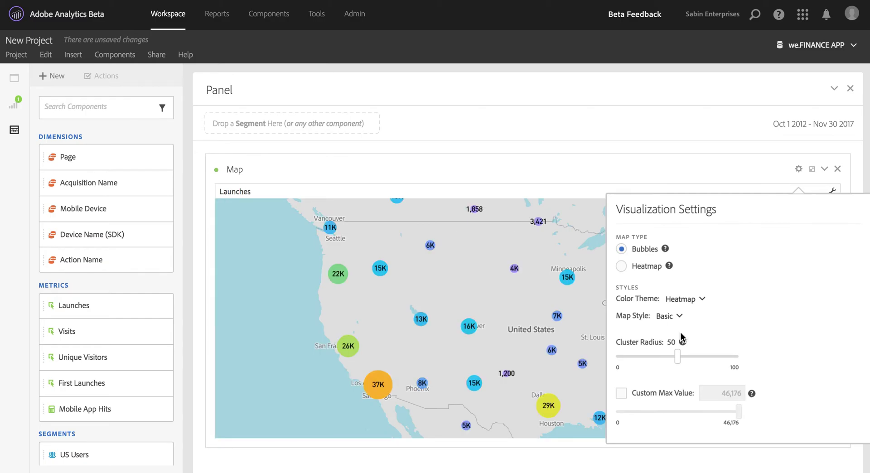
{"action": "left_click", "coordinate": [670, 317]}
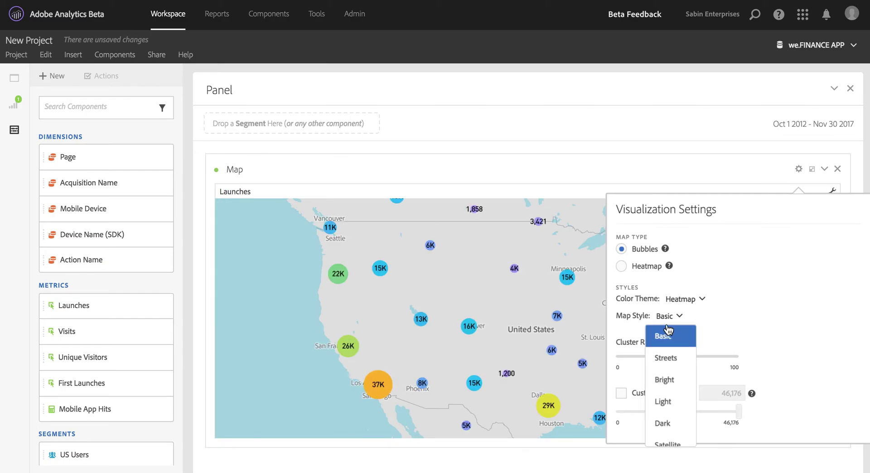
{"action": "left_click", "coordinate": [669, 362]}
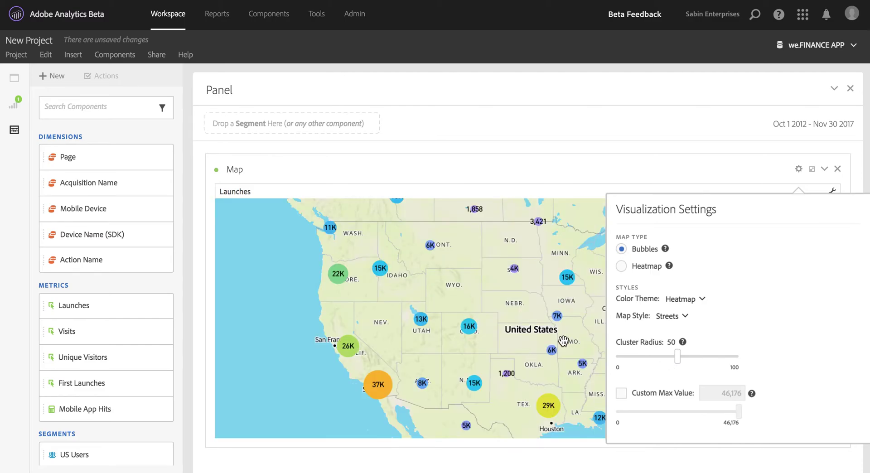
{"action": "left_click", "coordinate": [669, 319]}
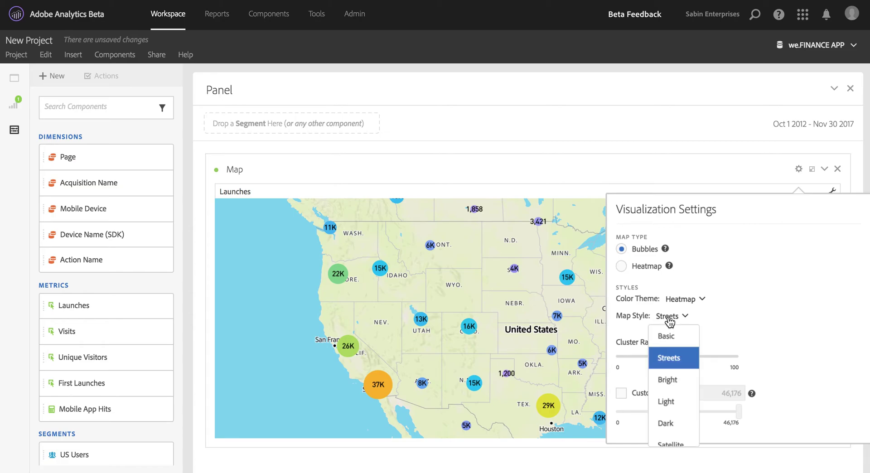
{"action": "left_click", "coordinate": [668, 383]}
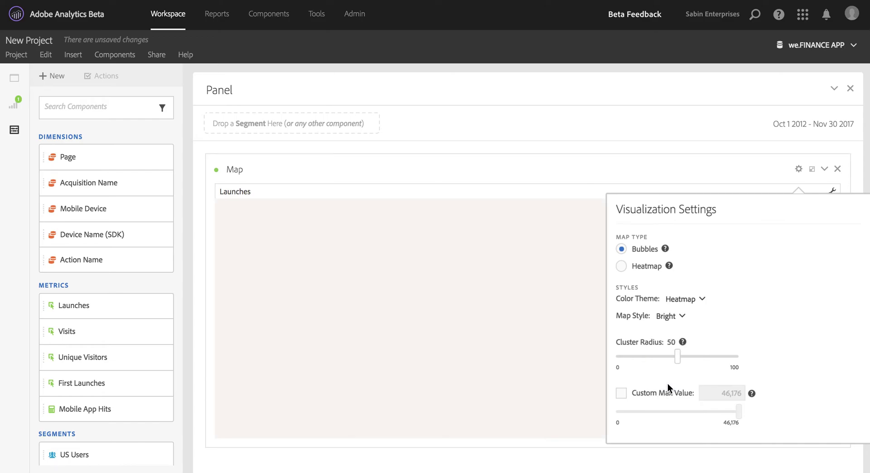
{"action": "left_click", "coordinate": [670, 320]}
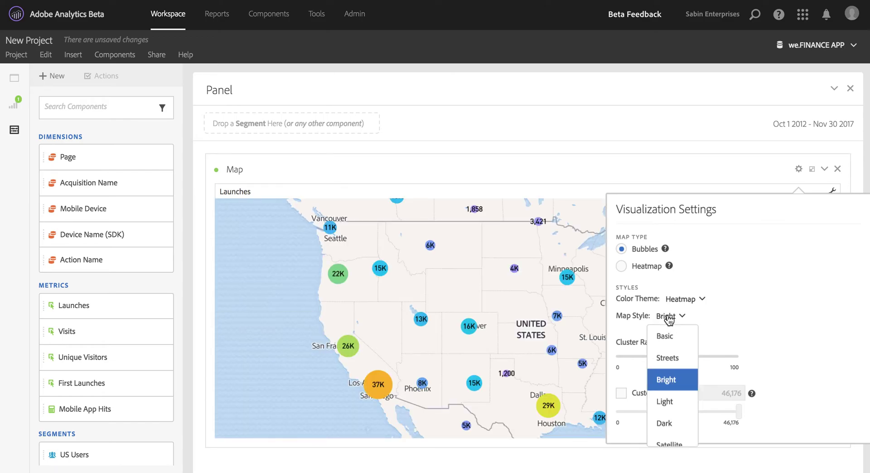
{"action": "left_click", "coordinate": [667, 425]}
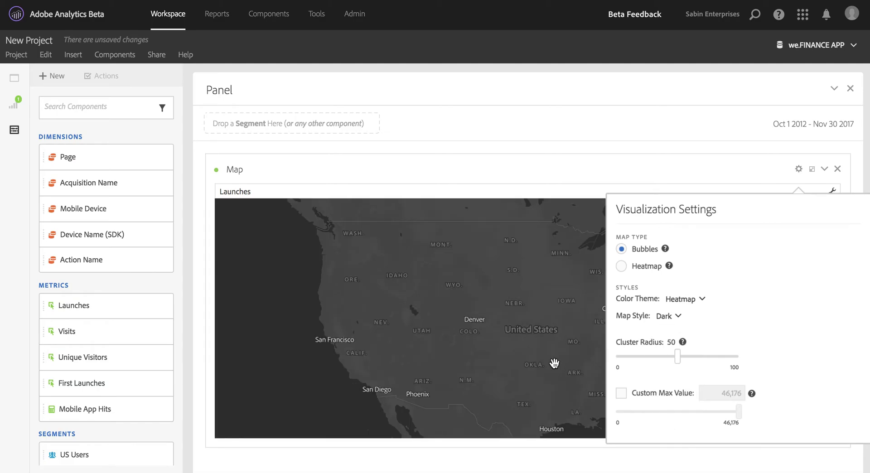
{"action": "left_click", "coordinate": [554, 362]}
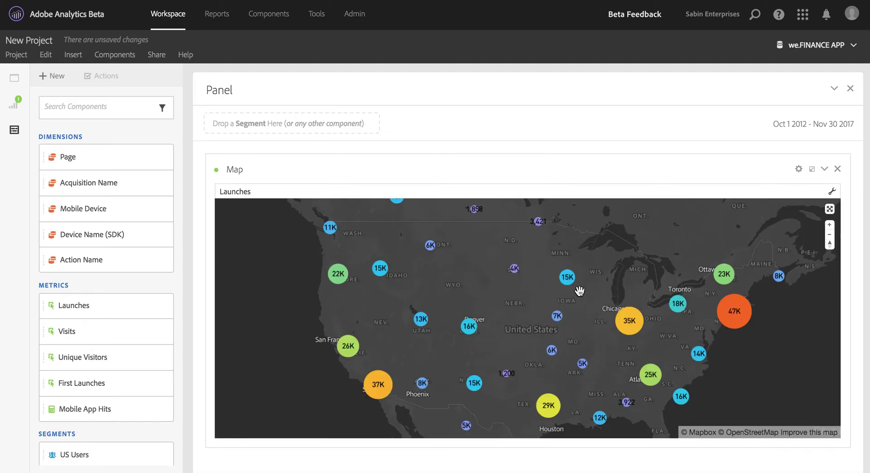
- Try the Satellite style, then return the map to the Dark style
{"action": "left_click", "coordinate": [799, 168]}
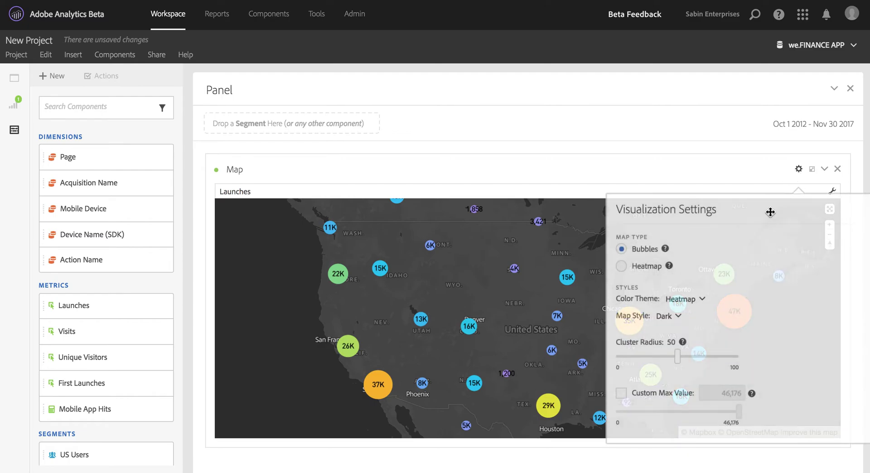
{"action": "left_click", "coordinate": [677, 316]}
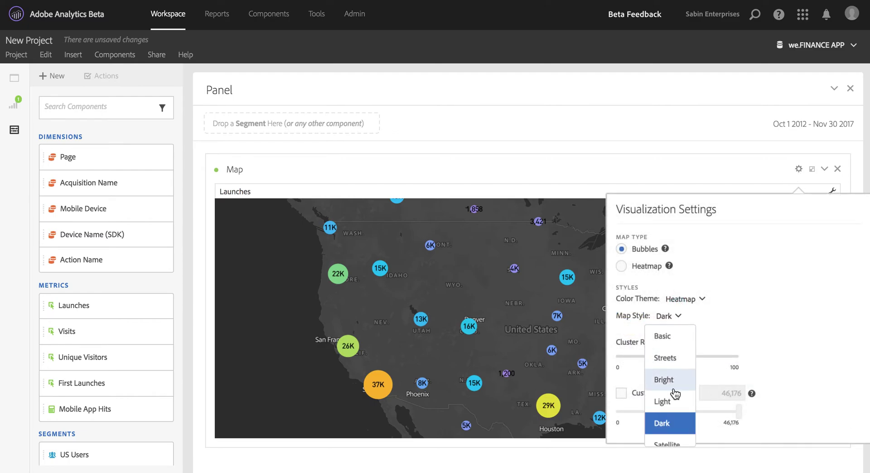
{"action": "left_click", "coordinate": [667, 436]}
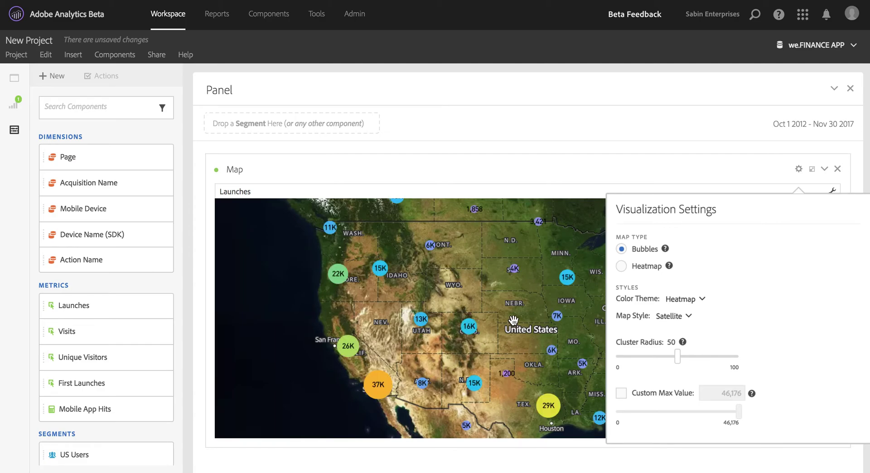
{"action": "left_click", "coordinate": [536, 334]}
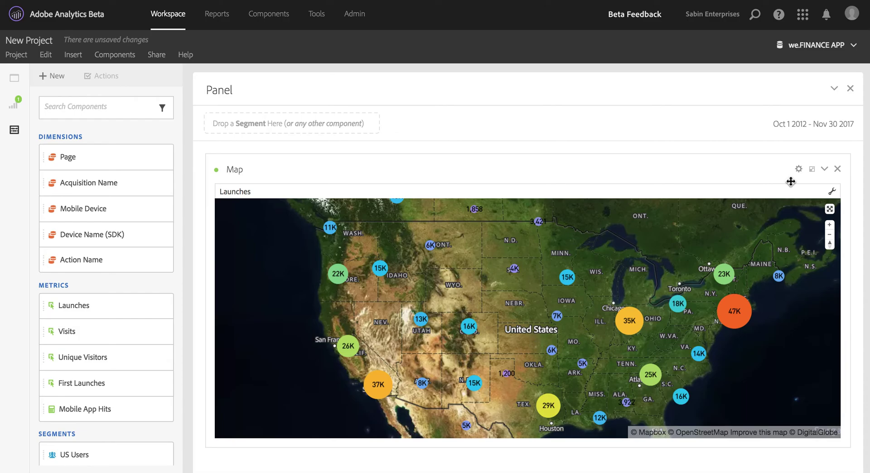
{"action": "left_click", "coordinate": [798, 169]}
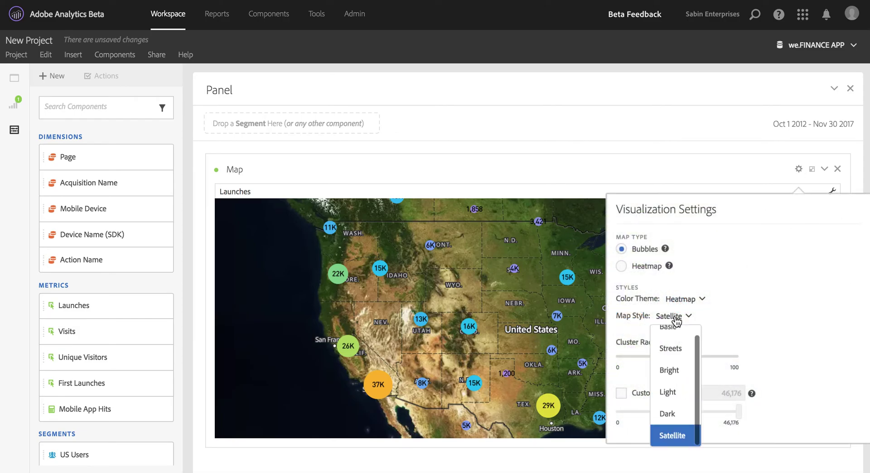
{"action": "left_click", "coordinate": [675, 414]}
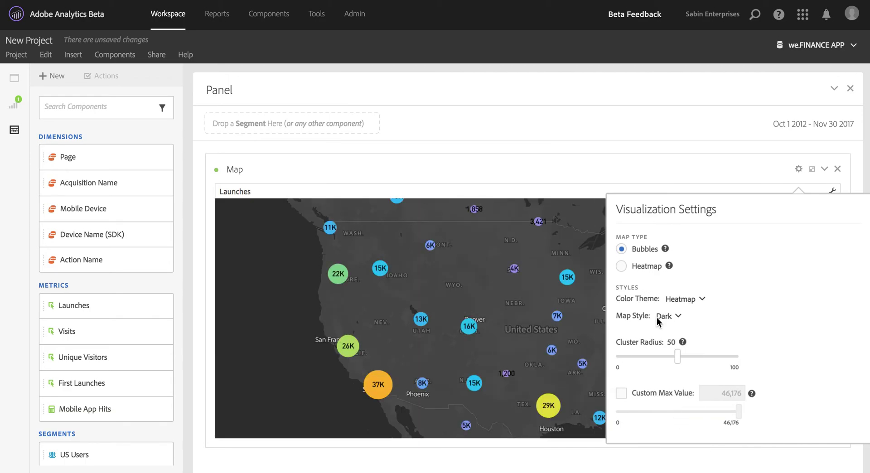
{"action": "left_click", "coordinate": [498, 330]}
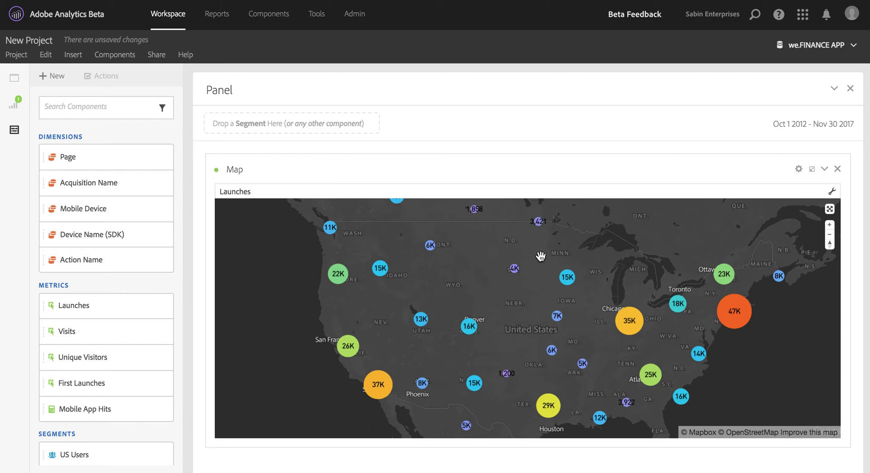
- Switch to a different report suite and set the Launches map type to Heatmap
{"action": "left_click", "coordinate": [815, 45]}
{"action": "left_click", "coordinate": [705, 120]}
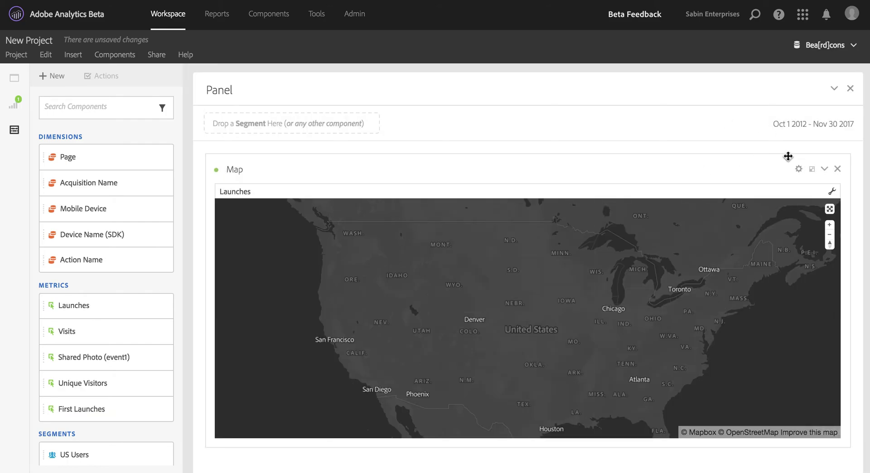
{"action": "left_click", "coordinate": [799, 169]}
{"action": "left_click", "coordinate": [619, 266]}
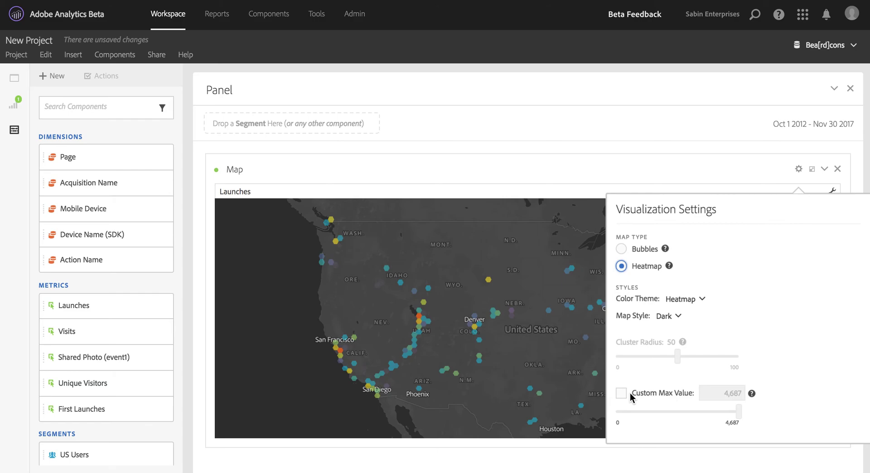
{"action": "left_click", "coordinate": [540, 353]}
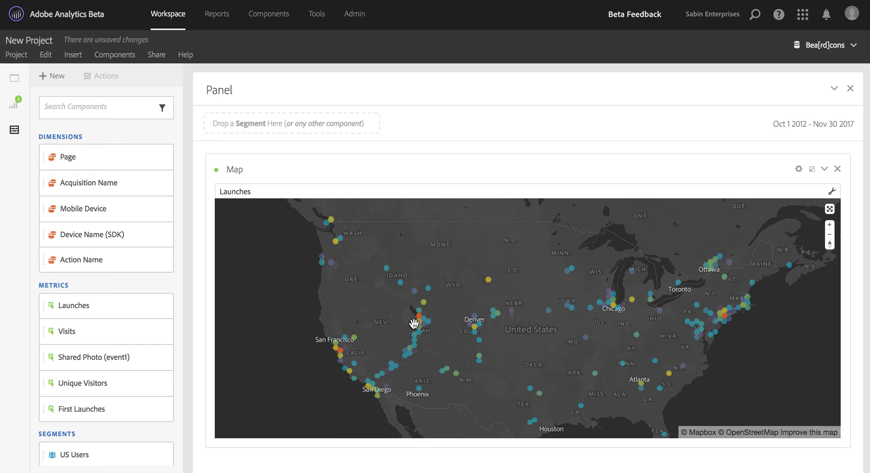
- Zoom the heatmap in on Utah until the Lehi–Pleasant Grove–Provo hotspot fills the map
{"action": "scroll", "coordinate": [414, 323], "scroll_direction": "up", "scroll_amount": 3}
{"action": "scroll", "coordinate": [413, 324], "scroll_direction": "up", "scroll_amount": 2}
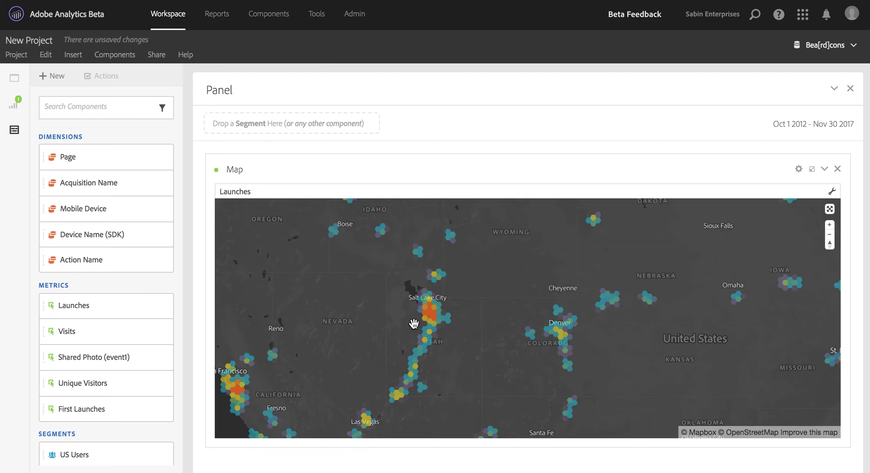
{"action": "scroll", "coordinate": [414, 324], "scroll_direction": "up", "scroll_amount": 1}
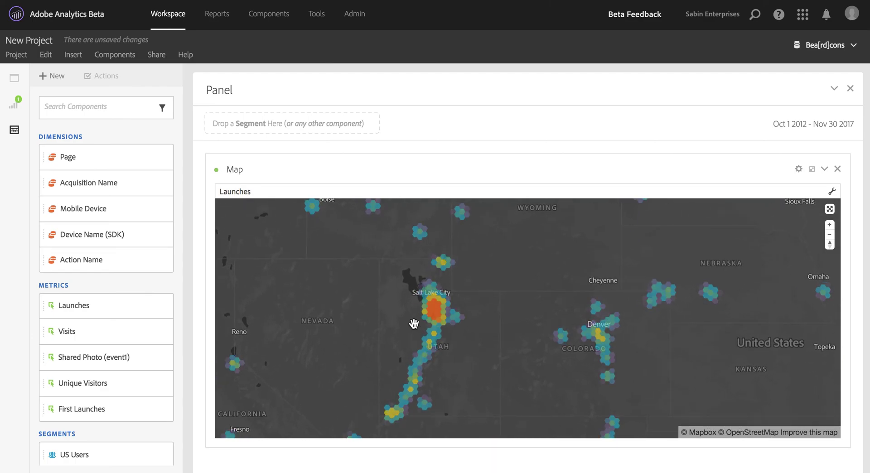
{"action": "scroll", "coordinate": [414, 323], "scroll_direction": "up", "scroll_amount": 1}
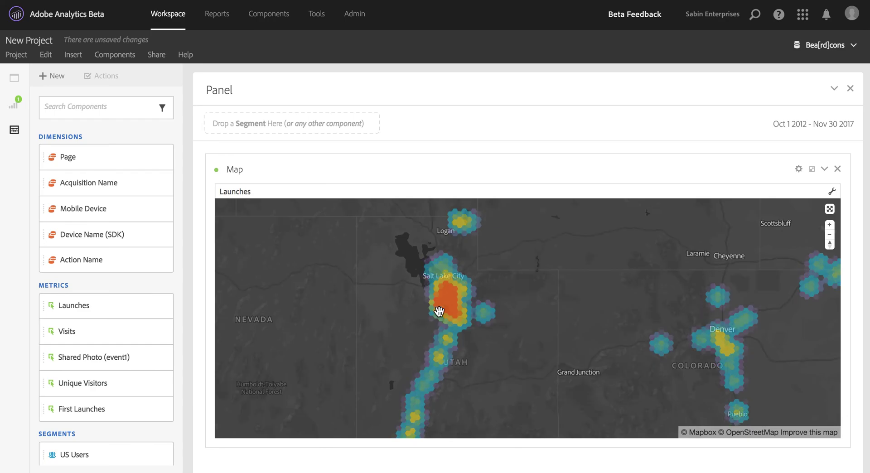
{"action": "scroll", "coordinate": [439, 311], "scroll_direction": "up", "scroll_amount": 1}
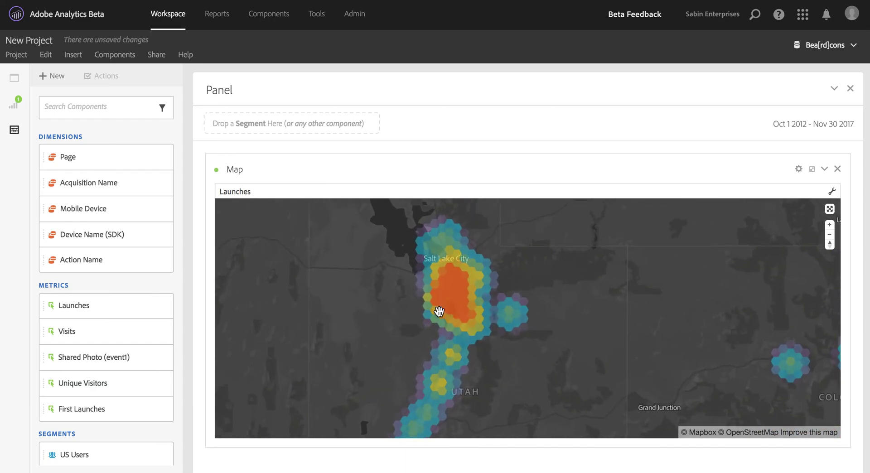
{"action": "scroll", "coordinate": [439, 311], "scroll_direction": "up", "scroll_amount": 1}
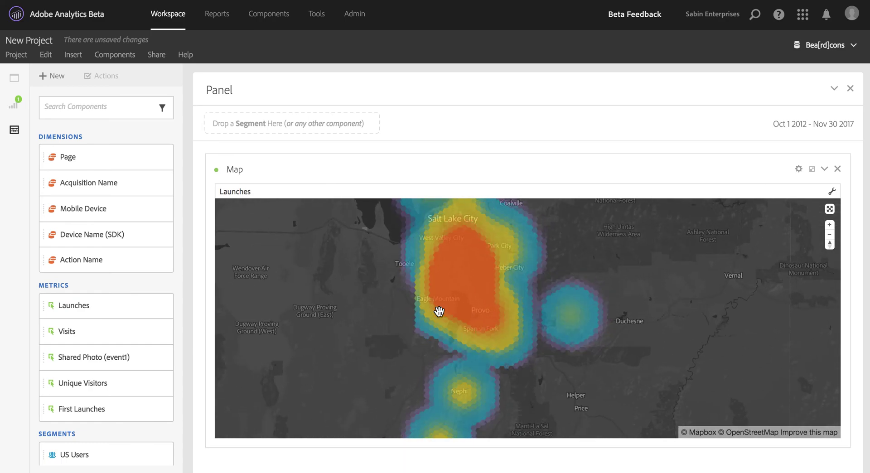
{"action": "scroll", "coordinate": [439, 311], "scroll_direction": "up", "scroll_amount": 1}
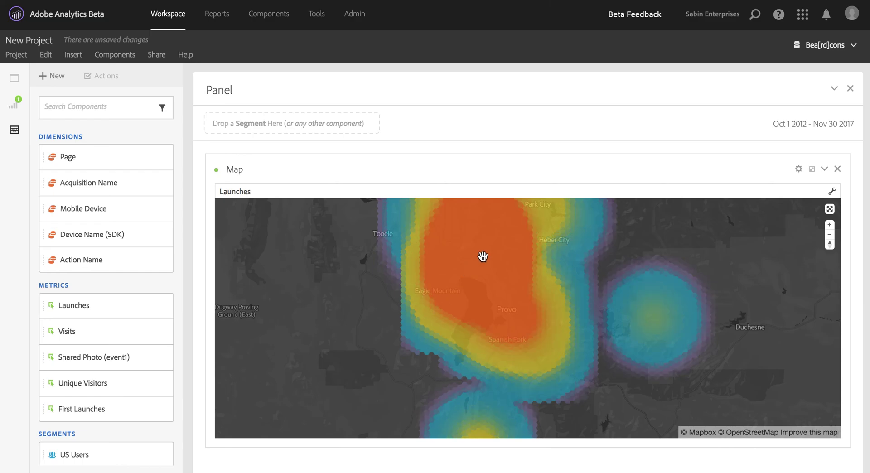
{"action": "scroll", "coordinate": [483, 257], "scroll_direction": "up", "scroll_amount": 1}
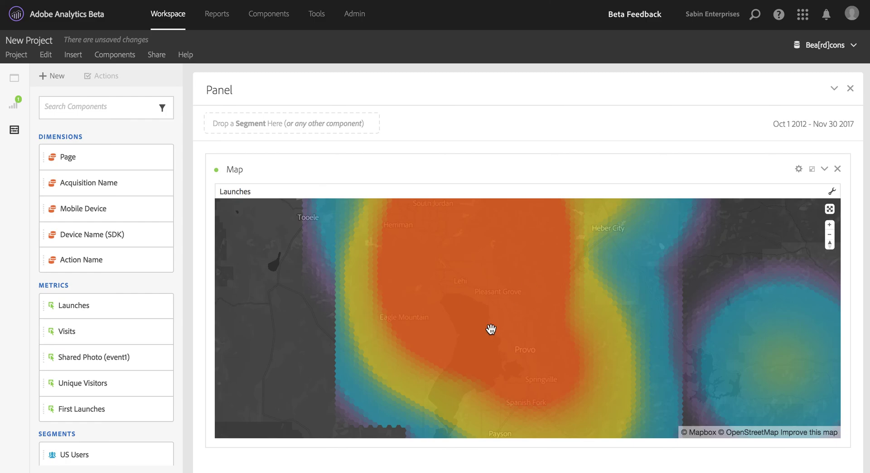
{"action": "scroll", "coordinate": [469, 289], "scroll_direction": "up", "scroll_amount": 1}
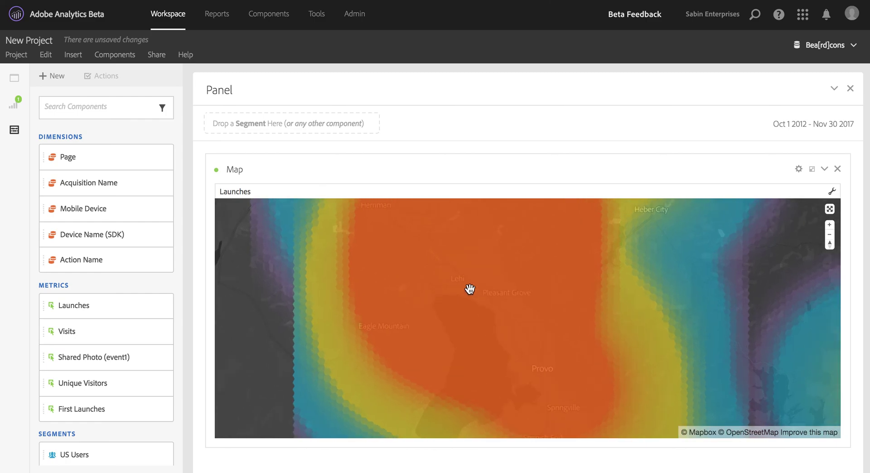
{"action": "scroll", "coordinate": [470, 288], "scroll_direction": "down", "scroll_amount": 1}
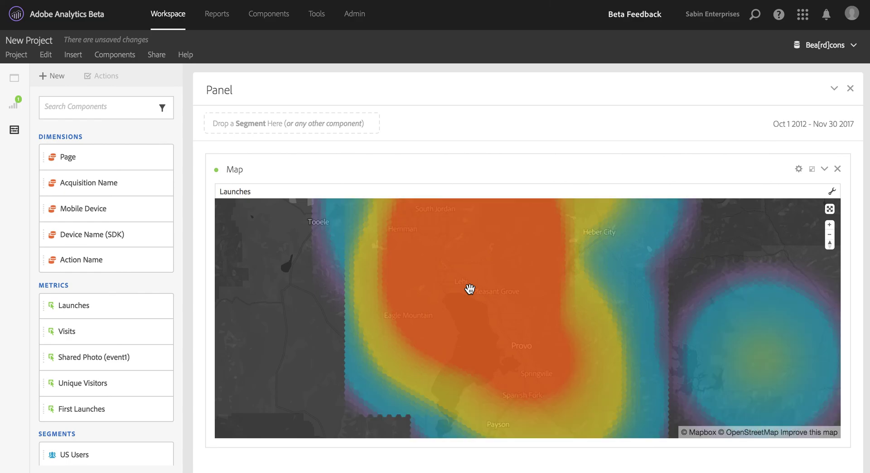
{"action": "scroll", "coordinate": [447, 270], "scroll_direction": "up", "scroll_amount": 1}
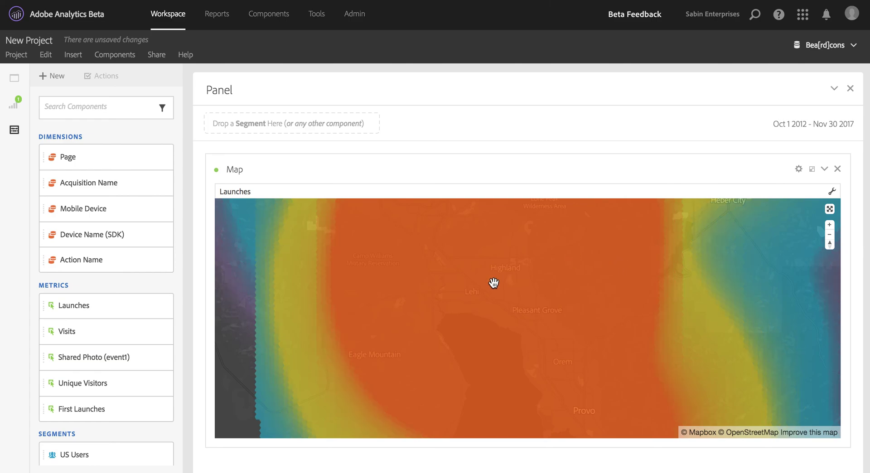
{"action": "scroll", "coordinate": [494, 283], "scroll_direction": "down", "scroll_amount": 1}
{"action": "scroll", "coordinate": [493, 283], "scroll_direction": "down", "scroll_amount": 1}
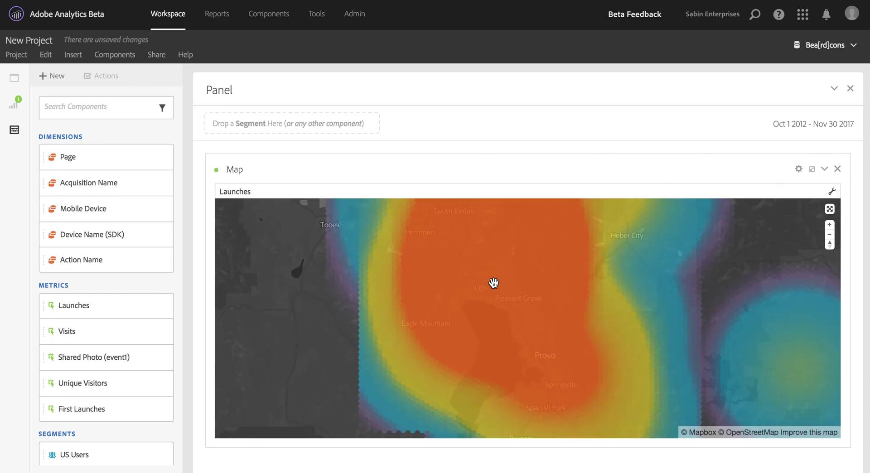